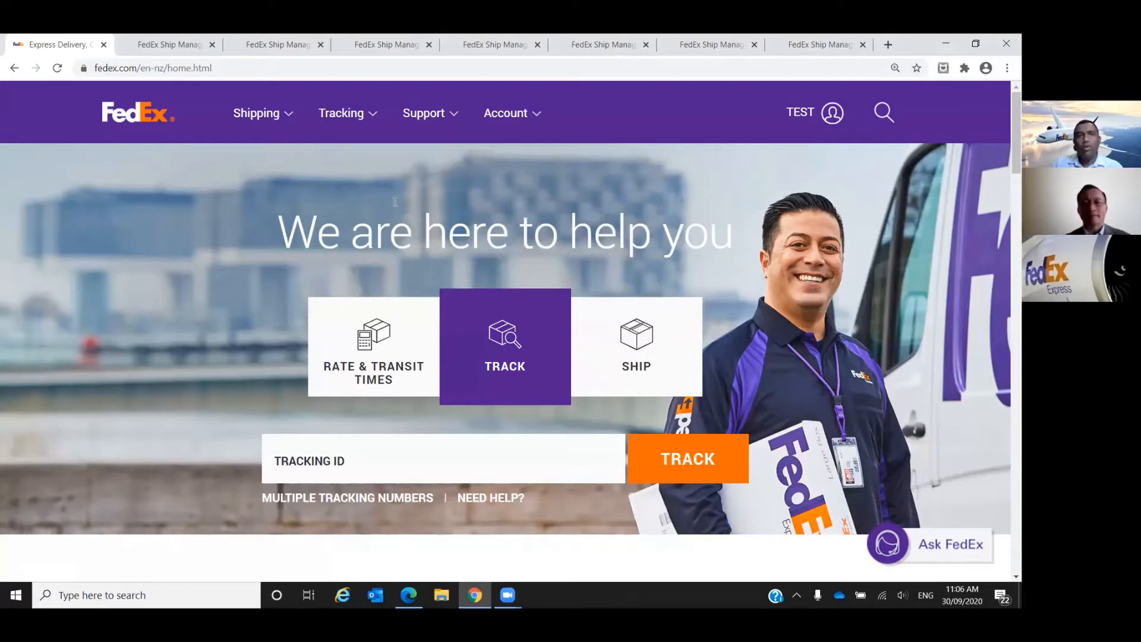
Start a shipment from the FedEx home page and switch to the already loaded Prepare a Shipment form.
{"action": "left_click", "coordinate": [262, 122]}
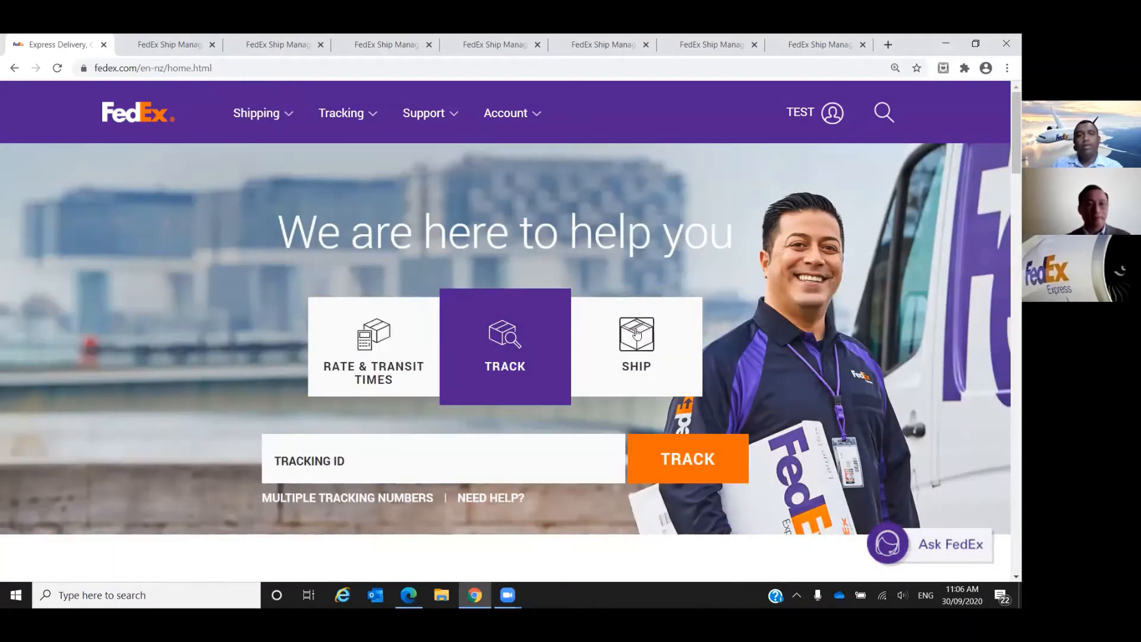
{"action": "left_click", "coordinate": [636, 334]}
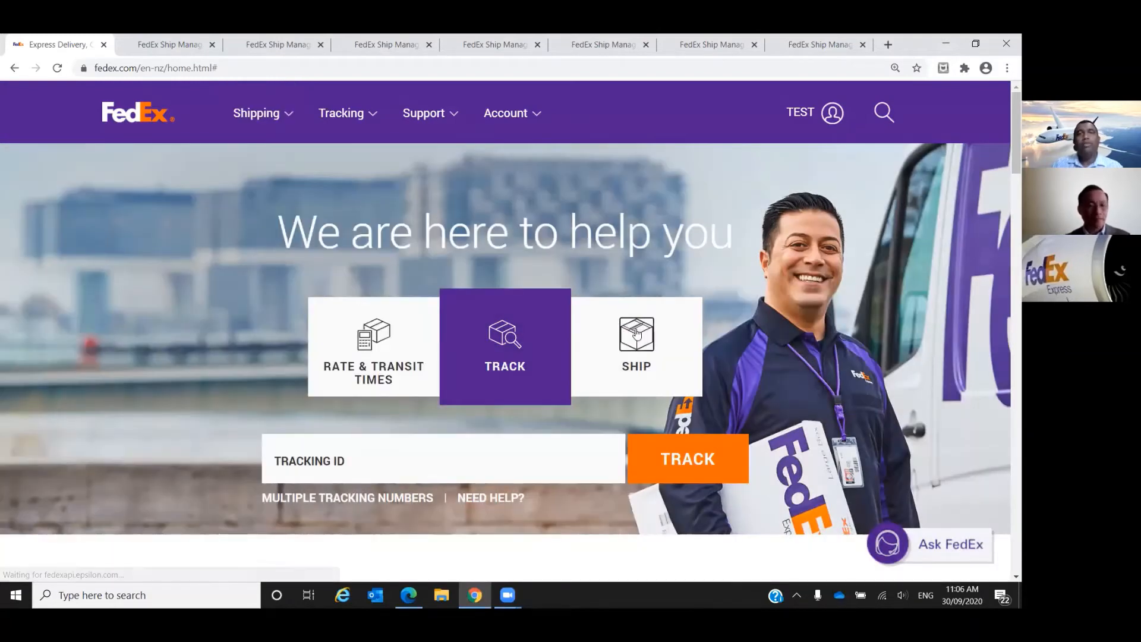
{"action": "left_click", "coordinate": [168, 43]}
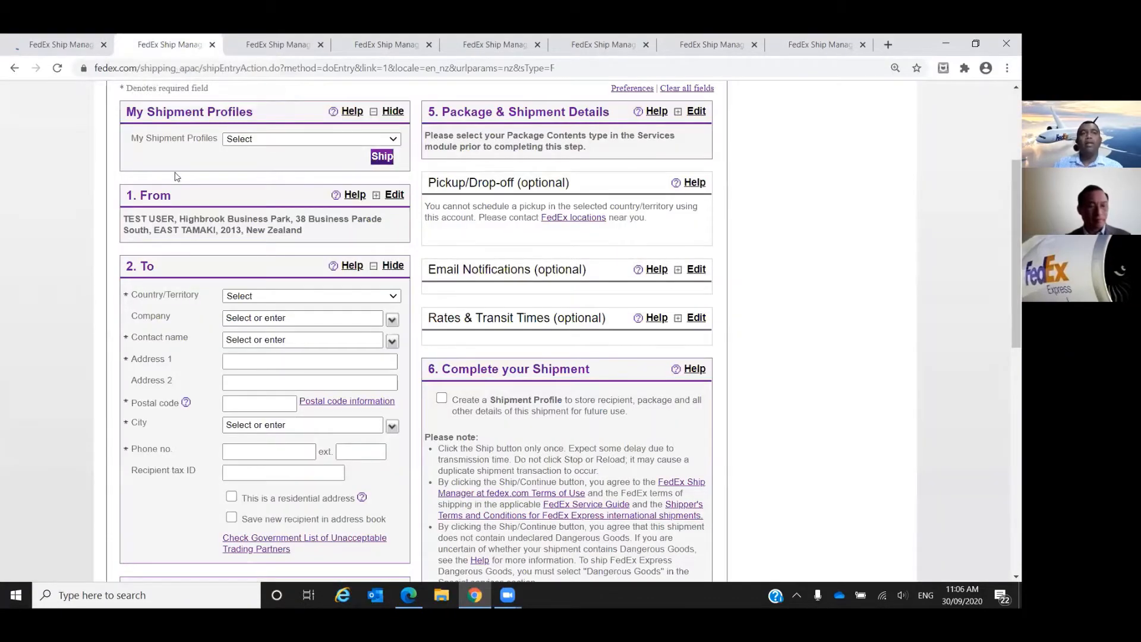
Expand the From section of the shipment form to show the sender's editable address fields.
{"action": "scroll", "coordinate": [175, 177], "scroll_direction": "up", "scroll_amount": 2}
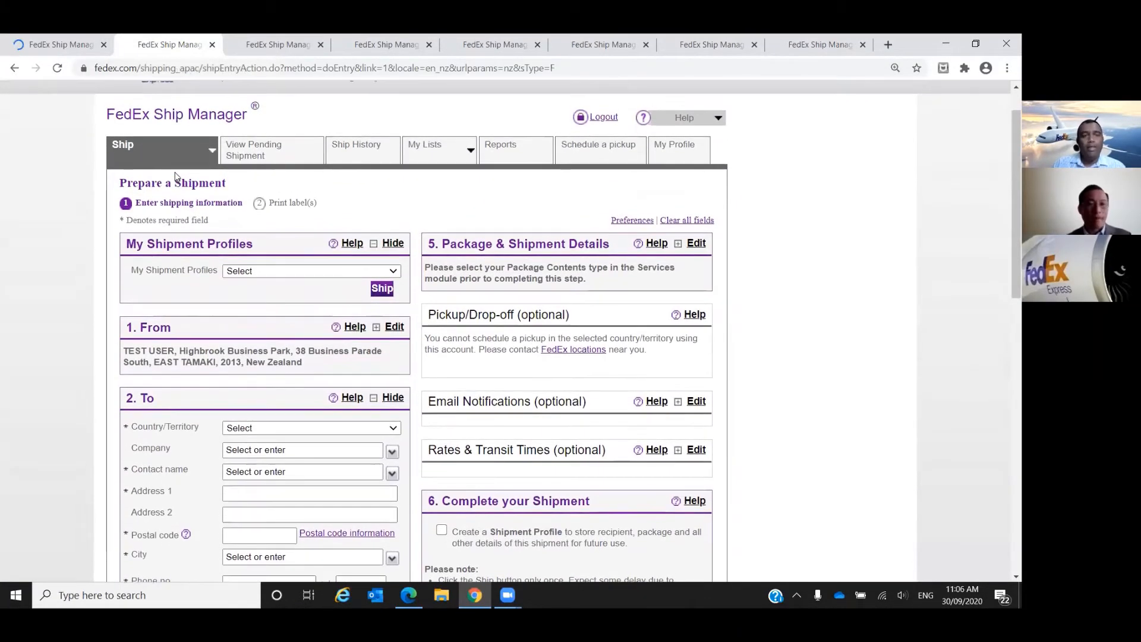
{"action": "scroll", "coordinate": [175, 177], "scroll_direction": "down", "scroll_amount": 1}
{"action": "scroll", "coordinate": [178, 178], "scroll_direction": "down", "scroll_amount": 2}
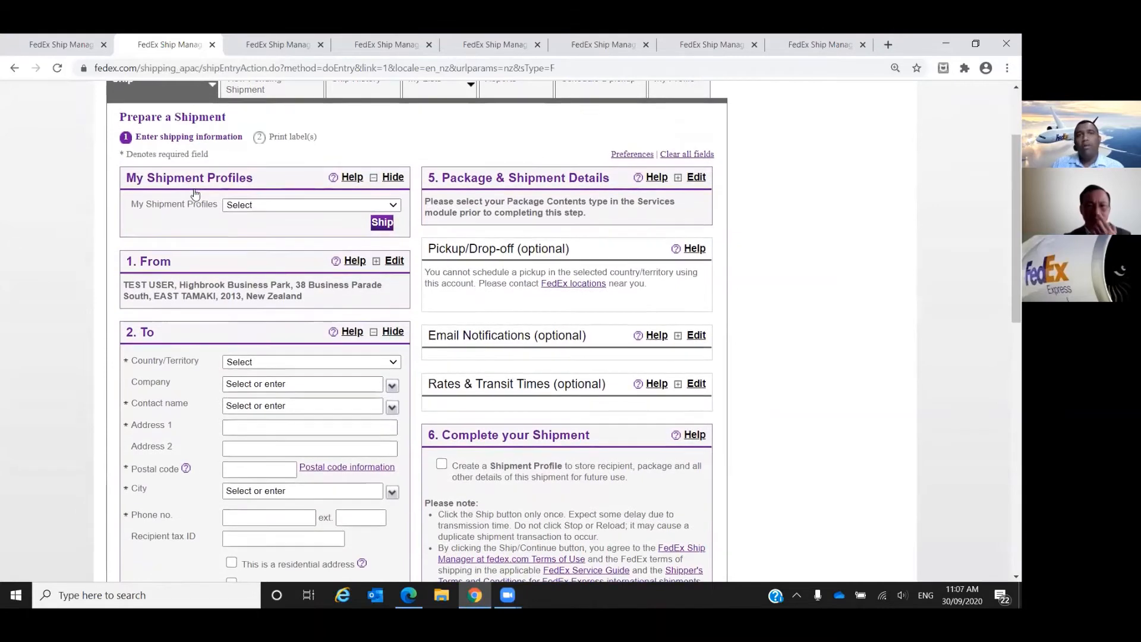
{"action": "scroll", "coordinate": [195, 193], "scroll_direction": "down", "scroll_amount": 2}
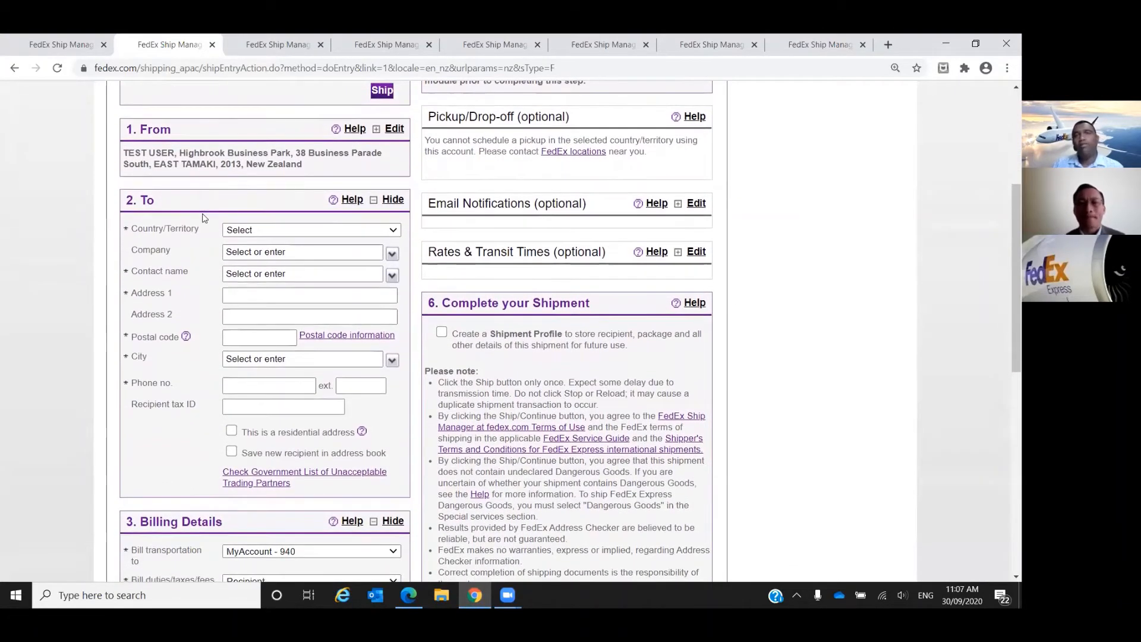
{"action": "scroll", "coordinate": [203, 218], "scroll_direction": "up", "scroll_amount": 1}
{"action": "scroll", "coordinate": [202, 218], "scroll_direction": "up", "scroll_amount": 1}
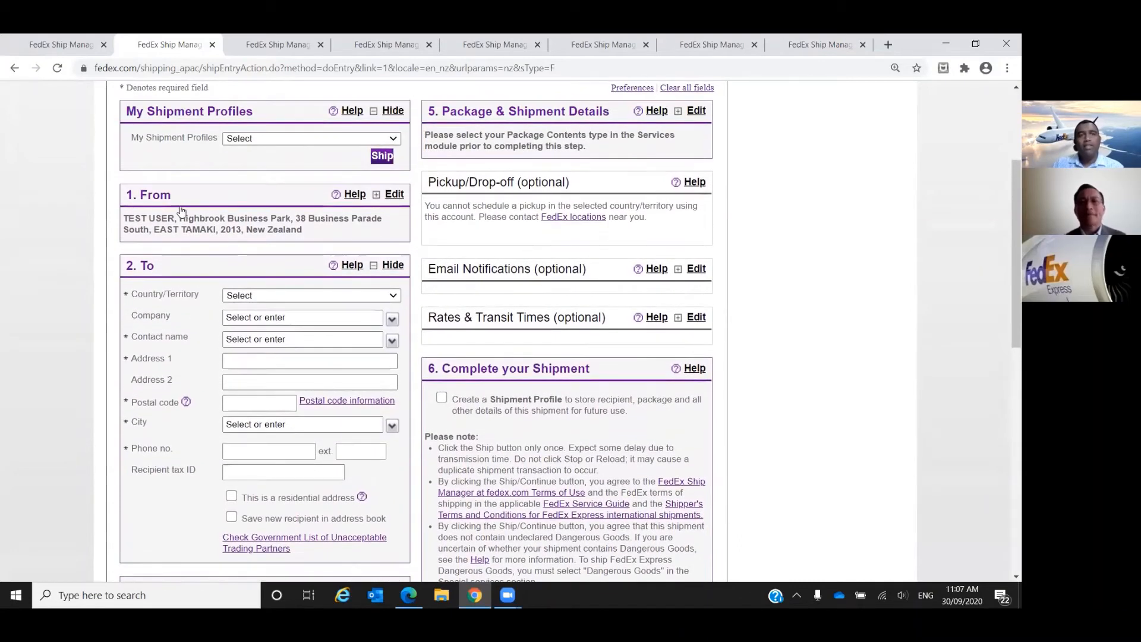
{"action": "left_click_drag", "start_coordinate": [167, 202], "coordinate": [136, 198]}
{"action": "left_click", "coordinate": [195, 204]}
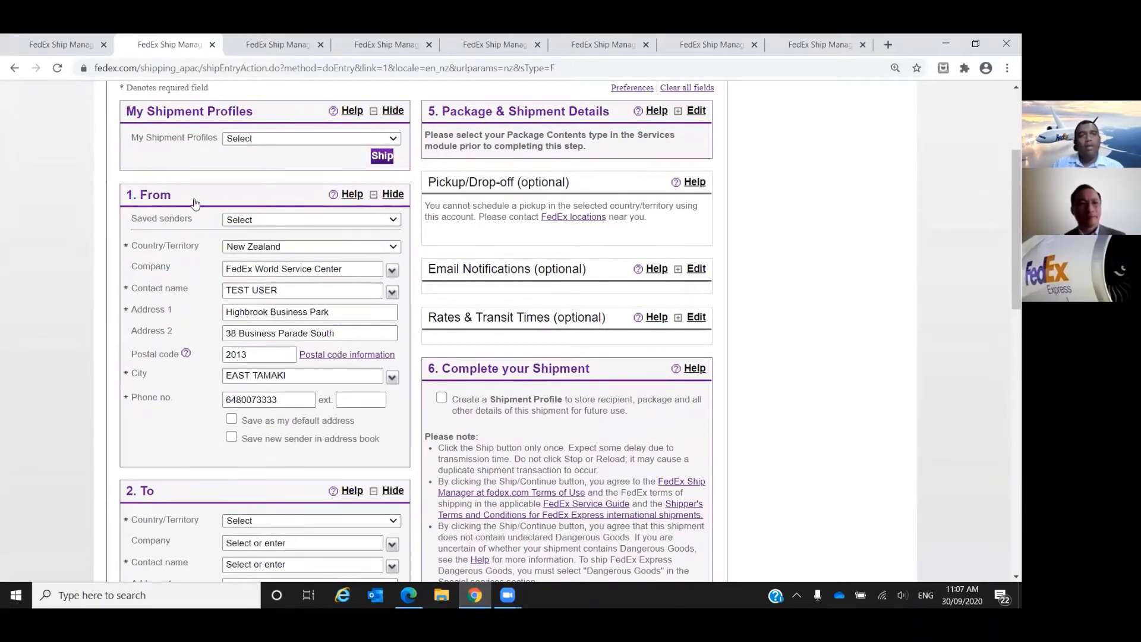
{"action": "left_click", "coordinate": [196, 205]}
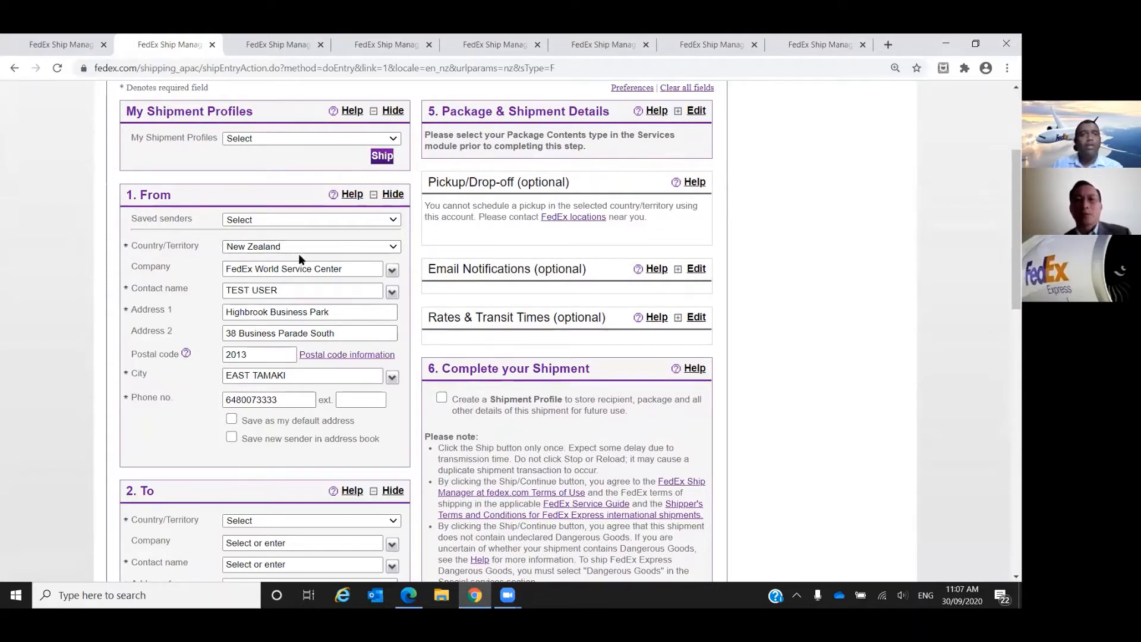
{"action": "left_click", "coordinate": [273, 196]}
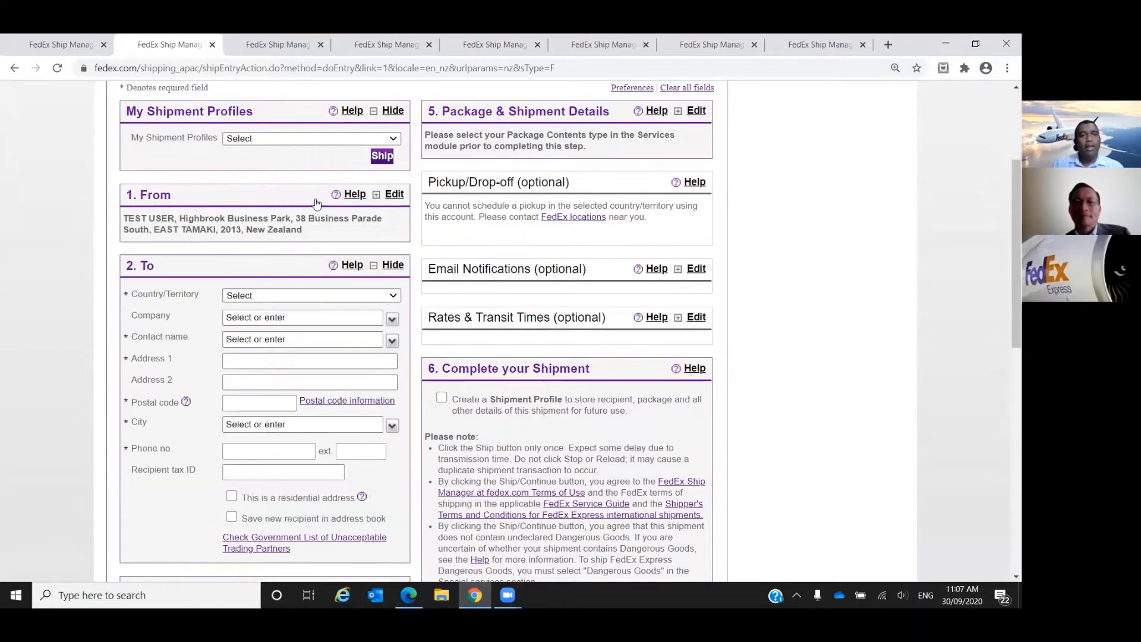
{"action": "left_click", "coordinate": [385, 195]}
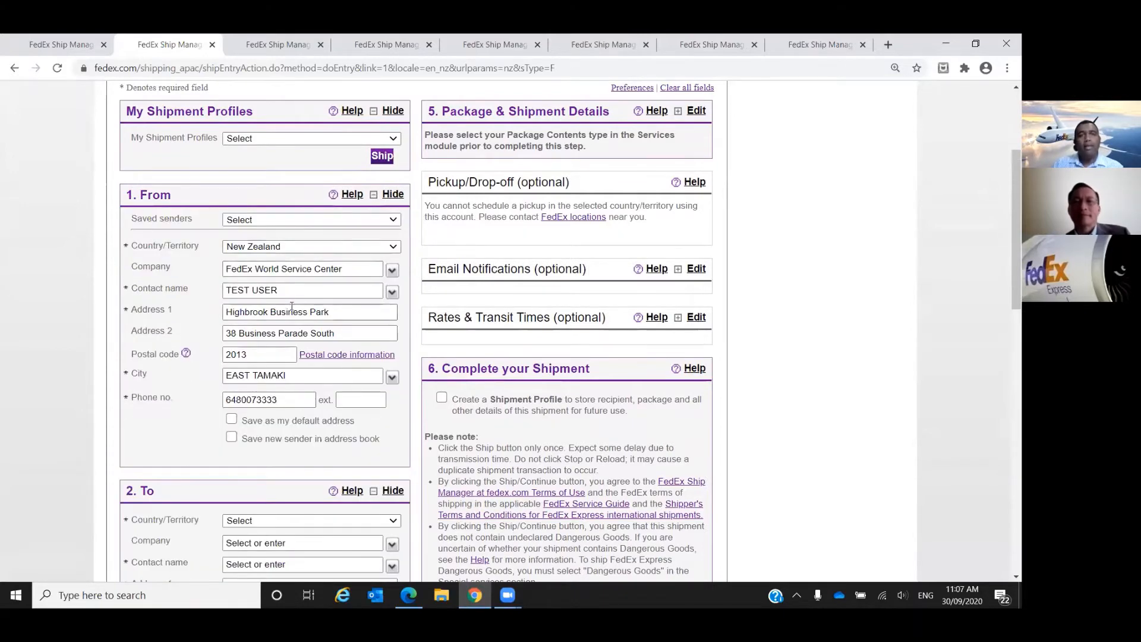
Examine the sender's address fields and save options, and the required recipient fields in the To section.
{"action": "scroll", "coordinate": [291, 306], "scroll_direction": "down", "scroll_amount": 2}
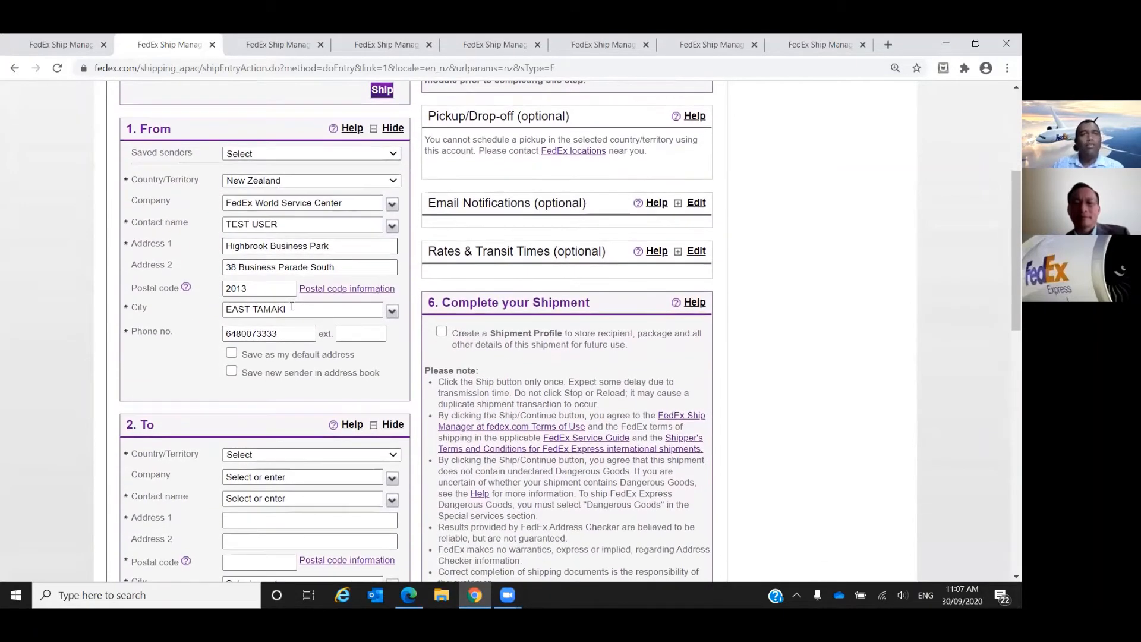
{"action": "scroll", "coordinate": [291, 306], "scroll_direction": "down", "scroll_amount": 3}
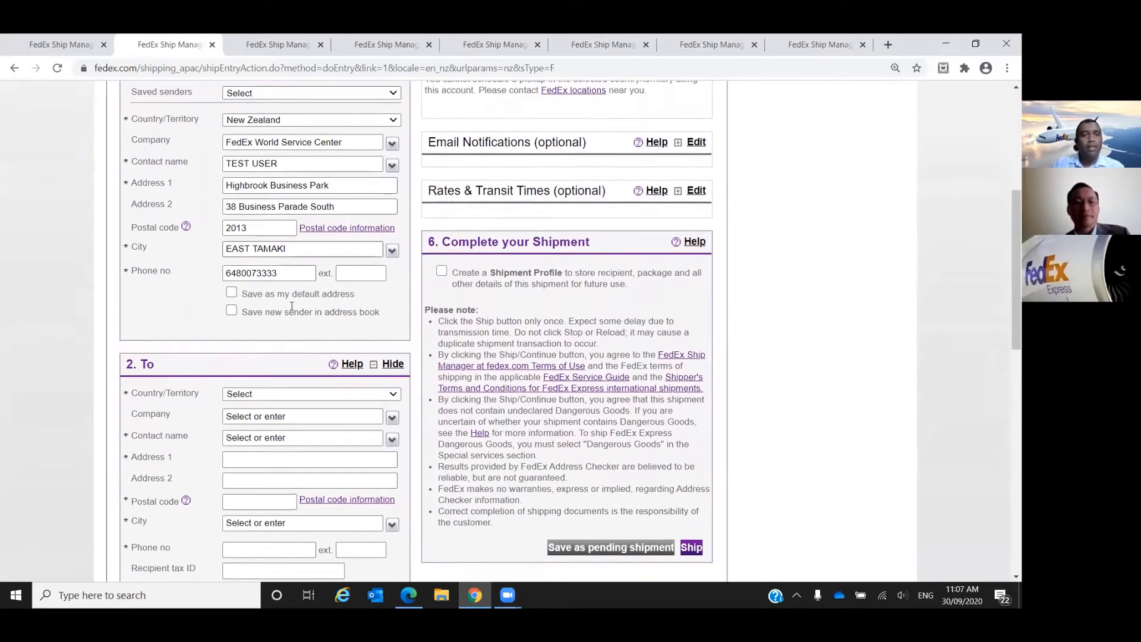
{"action": "scroll", "coordinate": [292, 306], "scroll_direction": "down", "scroll_amount": 6}
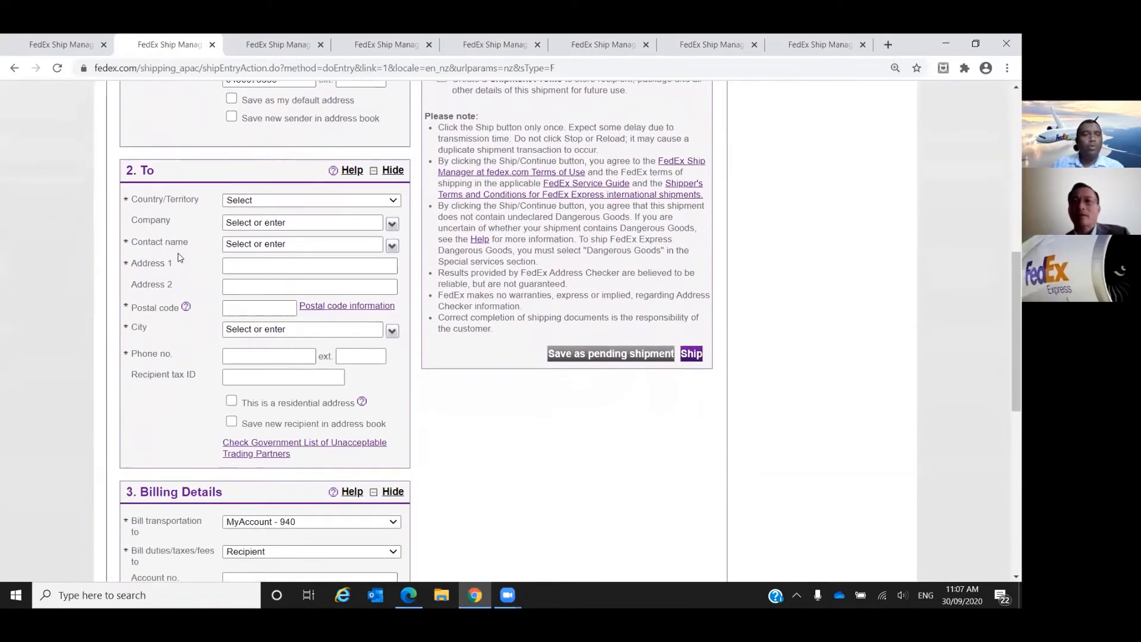
{"action": "scroll", "coordinate": [98, 232], "scroll_direction": "down", "scroll_amount": 1}
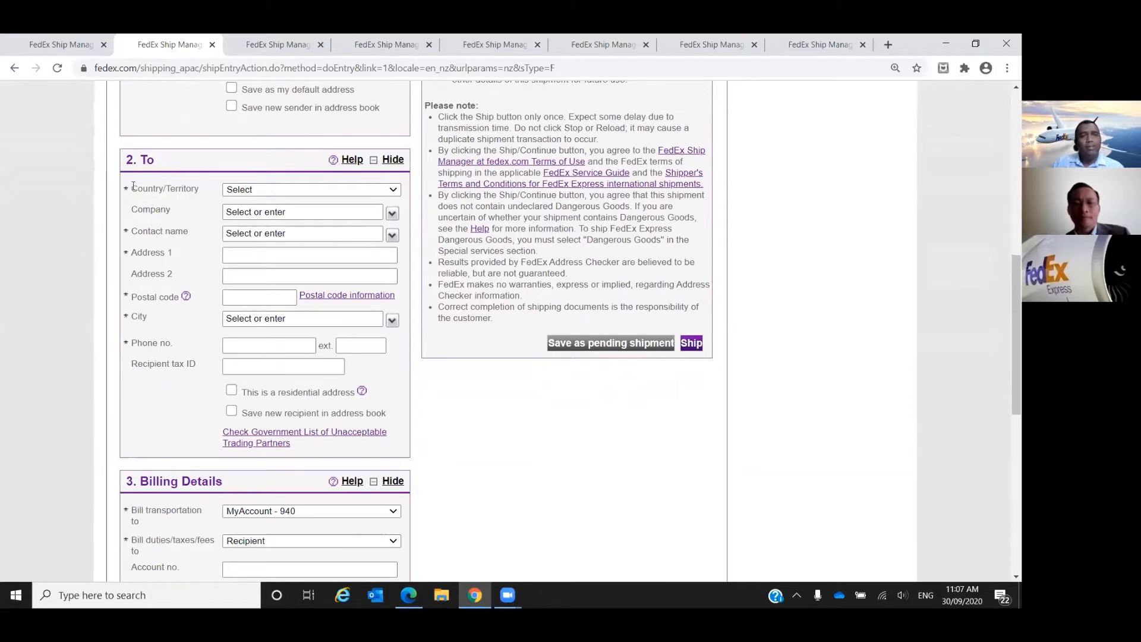
{"action": "left_click_drag", "start_coordinate": [133, 186], "coordinate": [191, 191]}
{"action": "left_click", "coordinate": [171, 198]}
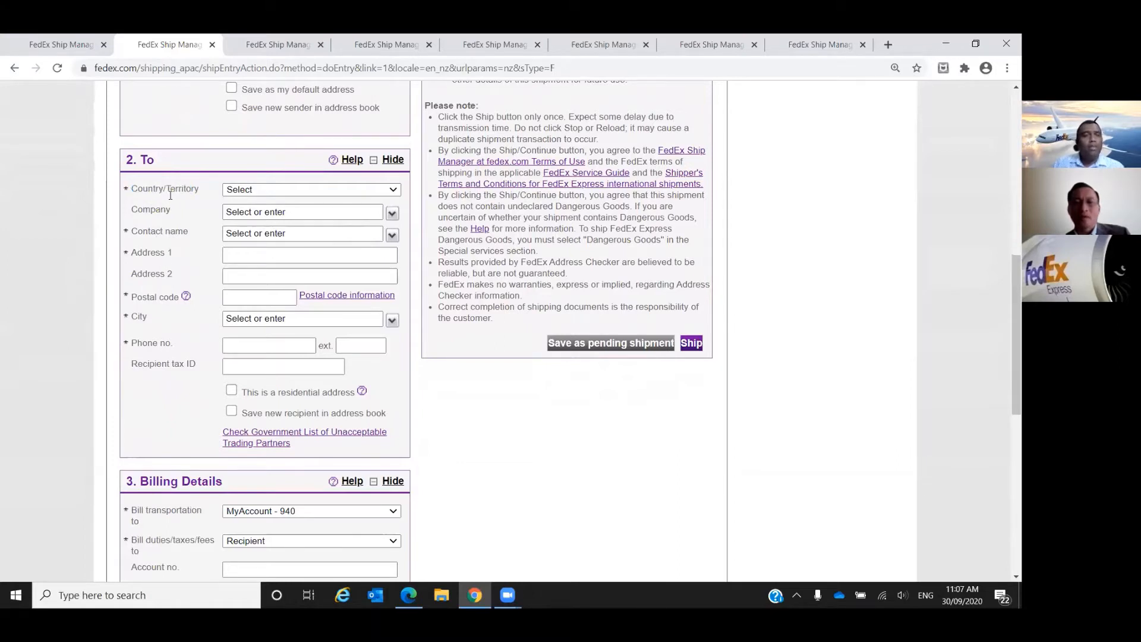
{"action": "triple_click", "coordinate": [138, 189]}
{"action": "left_click", "coordinate": [138, 198]}
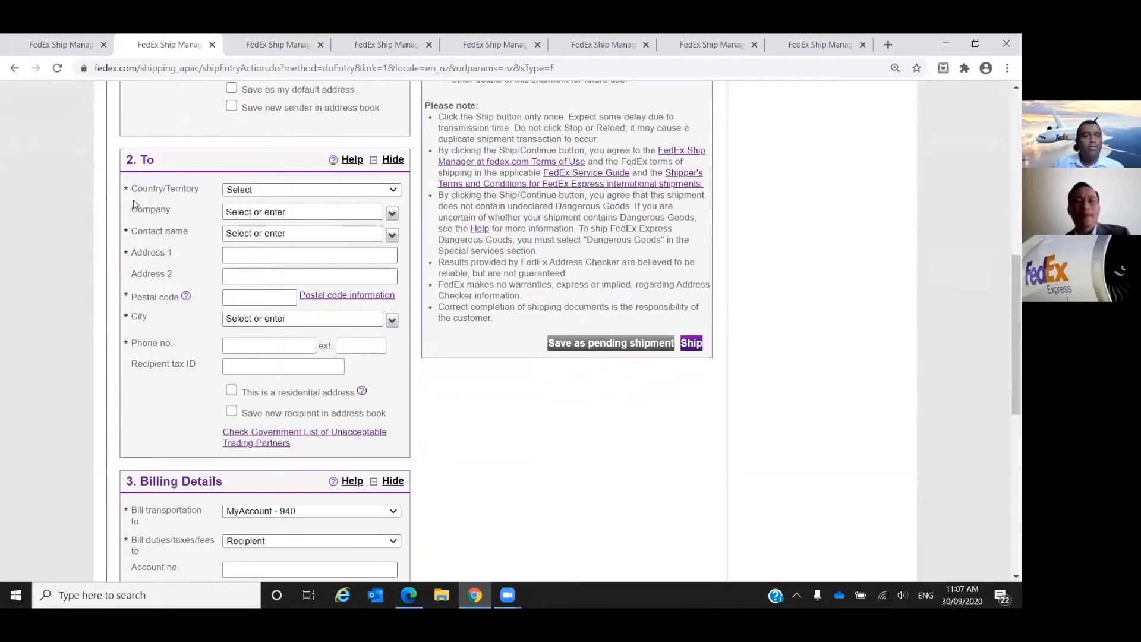
{"action": "scroll", "coordinate": [137, 201], "scroll_direction": "down", "scroll_amount": 1}
{"action": "scroll", "coordinate": [136, 201], "scroll_direction": "up", "scroll_amount": 1}
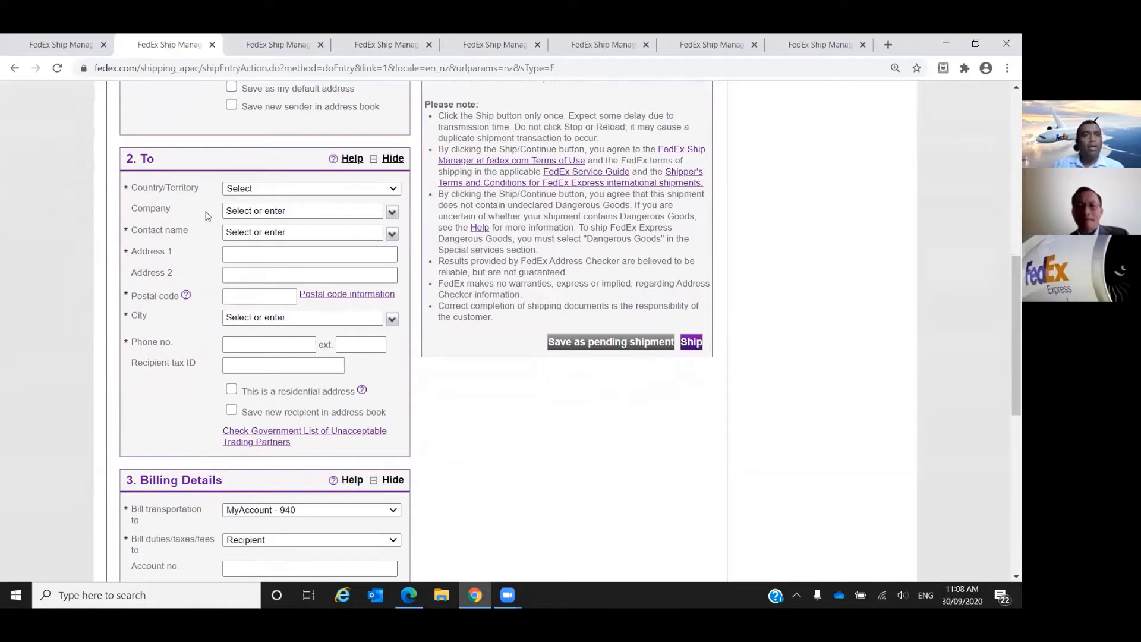
Fill in the recipient details by choosing the saved company ABC in the To section.
{"action": "left_click", "coordinate": [392, 213]}
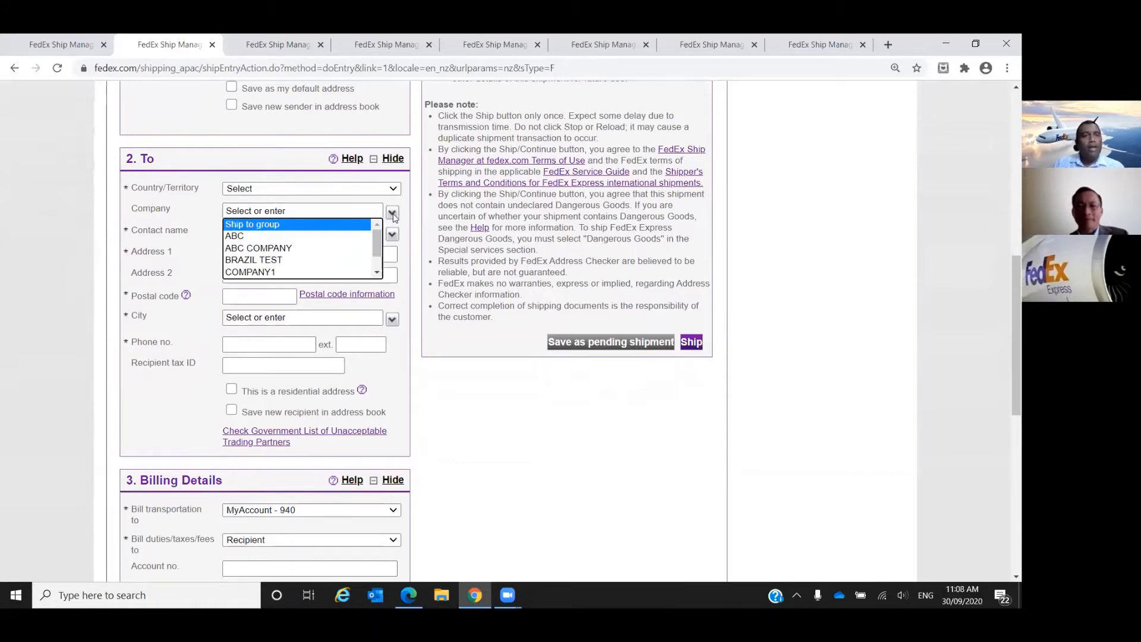
{"action": "left_click", "coordinate": [349, 236]}
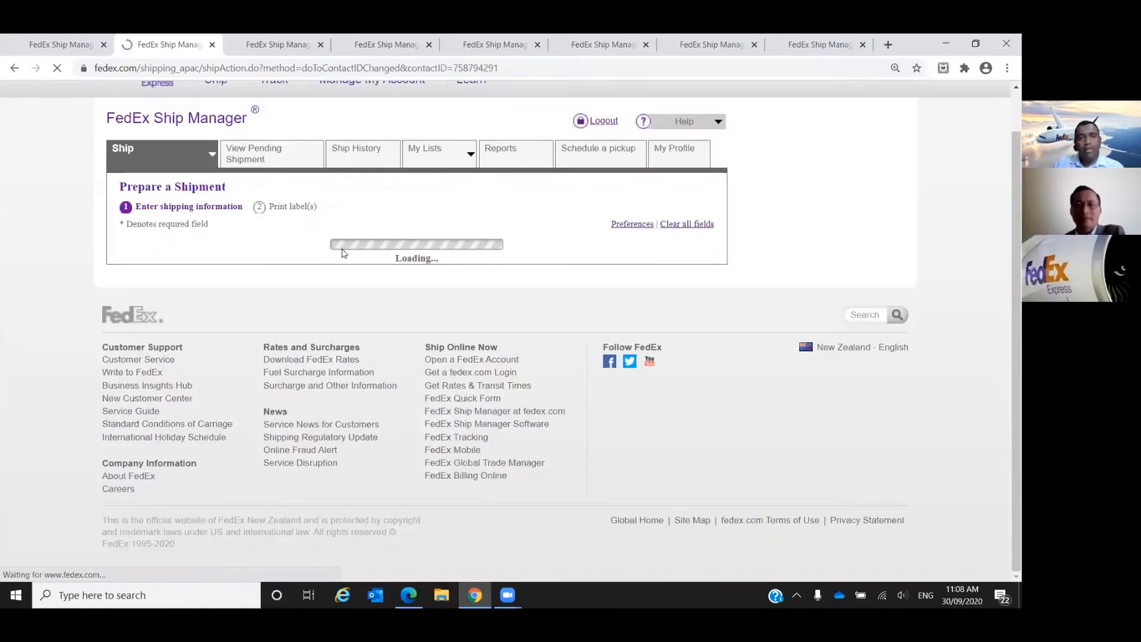
{"action": "scroll", "coordinate": [342, 252], "scroll_direction": "down", "scroll_amount": 3}
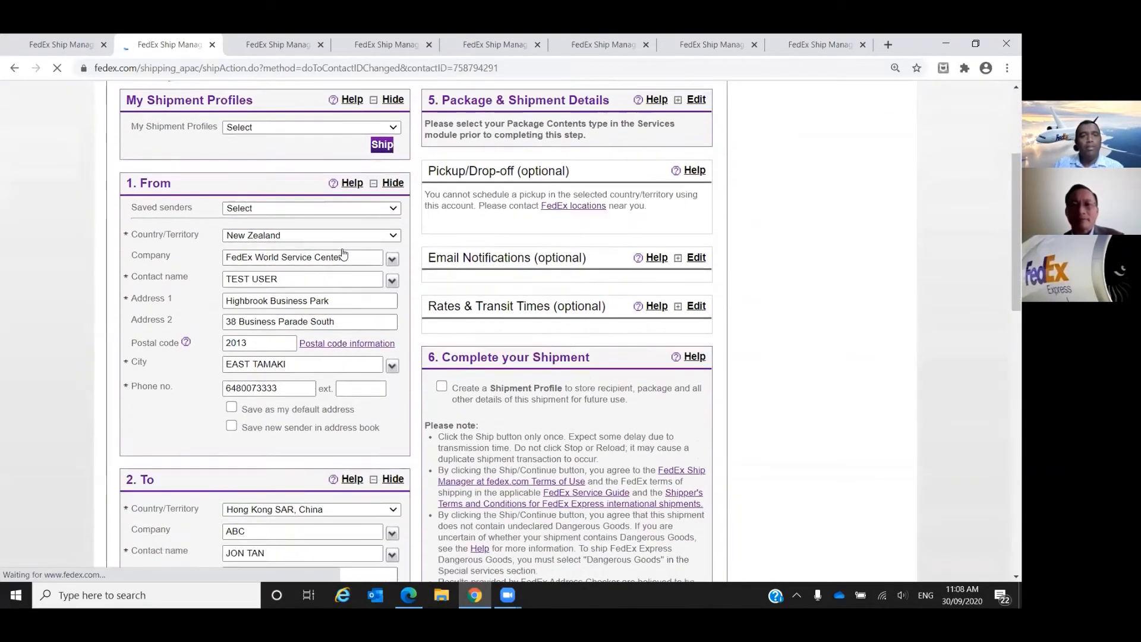
{"action": "scroll", "coordinate": [343, 253], "scroll_direction": "down", "scroll_amount": 5}
{"action": "scroll", "coordinate": [363, 239], "scroll_direction": "down", "scroll_amount": 1}
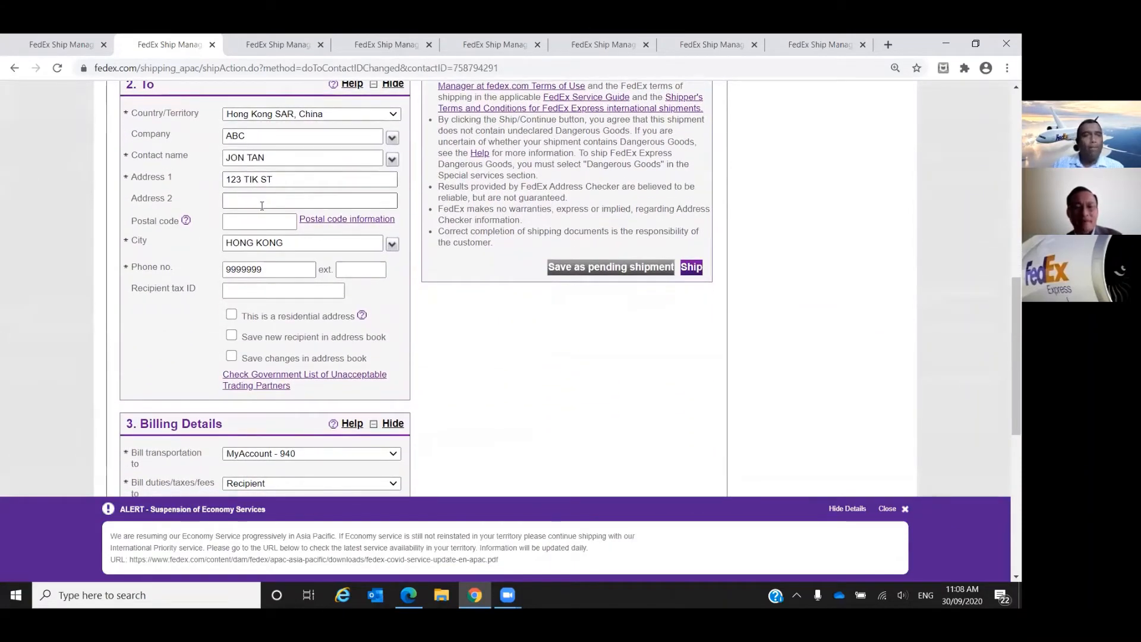
{"action": "scroll", "coordinate": [262, 206], "scroll_direction": "down", "scroll_amount": 1}
{"action": "left_click", "coordinate": [253, 202]}
Bill the transportation charges to the Recipient and activate the required account number field in Billing Details.
{"action": "scroll", "coordinate": [200, 219], "scroll_direction": "down", "scroll_amount": 1}
{"action": "scroll", "coordinate": [200, 219], "scroll_direction": "down", "scroll_amount": 2}
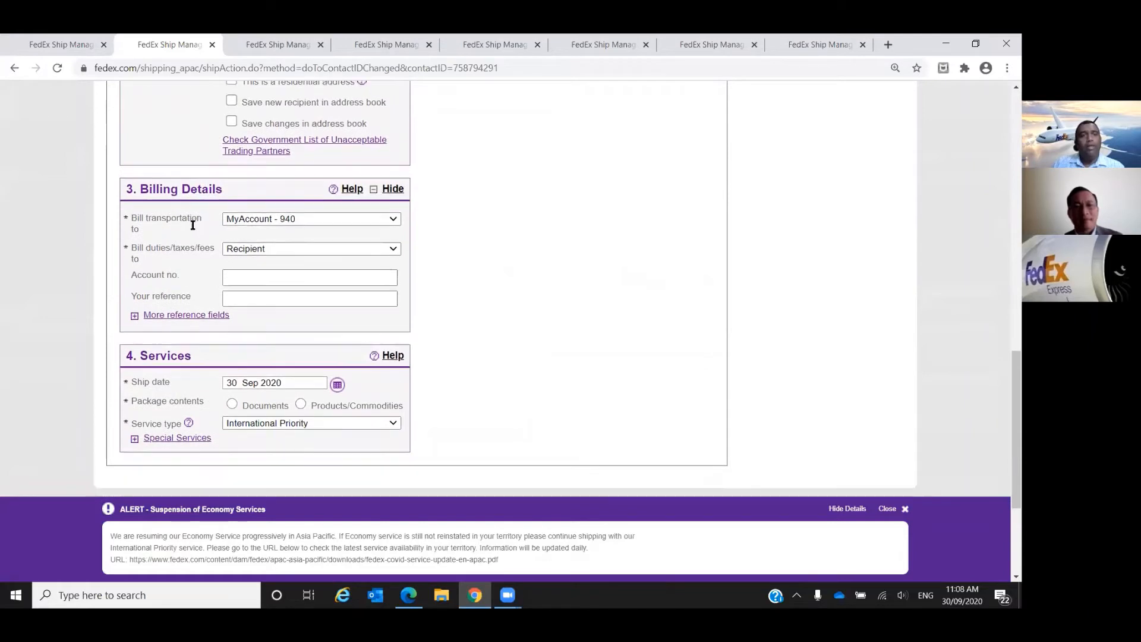
{"action": "scroll", "coordinate": [183, 222], "scroll_direction": "down", "scroll_amount": 1}
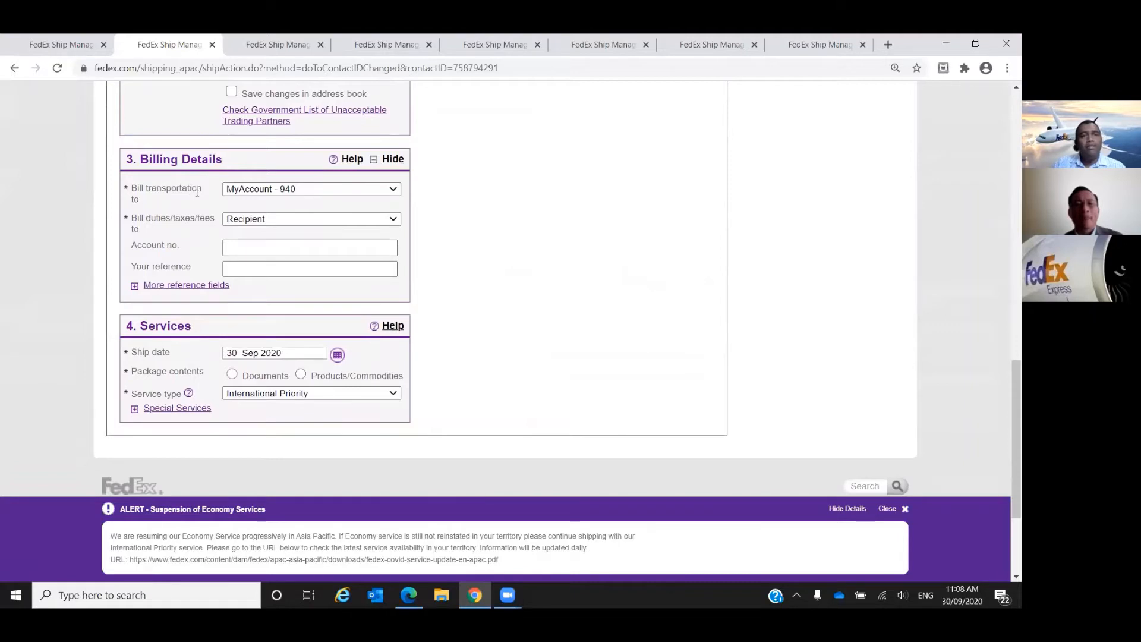
{"action": "left_click", "coordinate": [233, 194]}
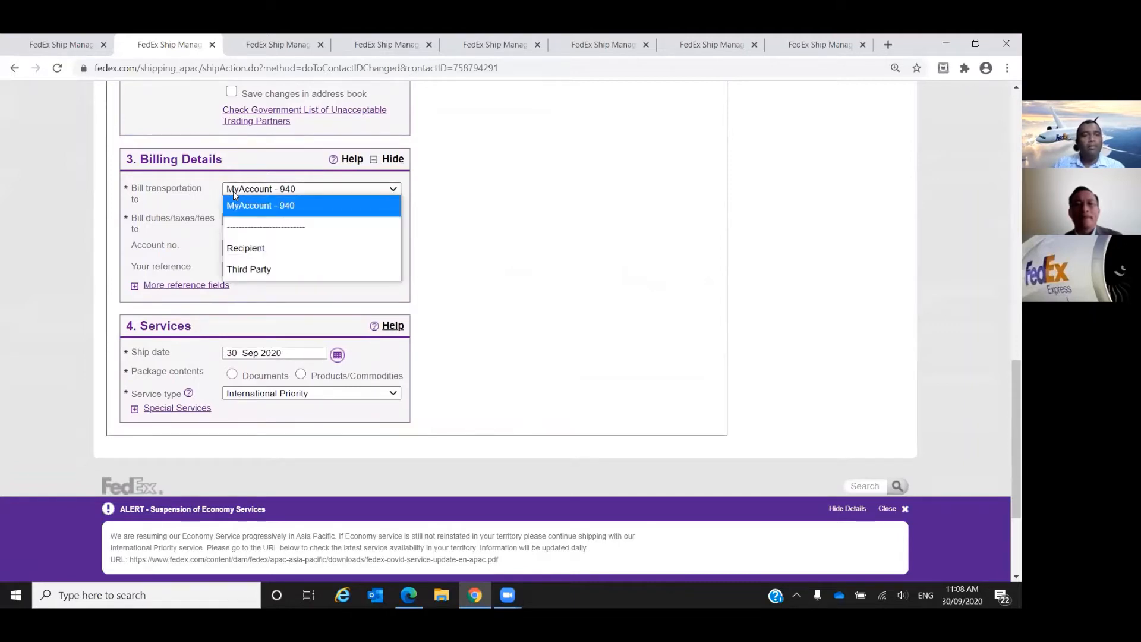
{"action": "left_click", "coordinate": [254, 248]}
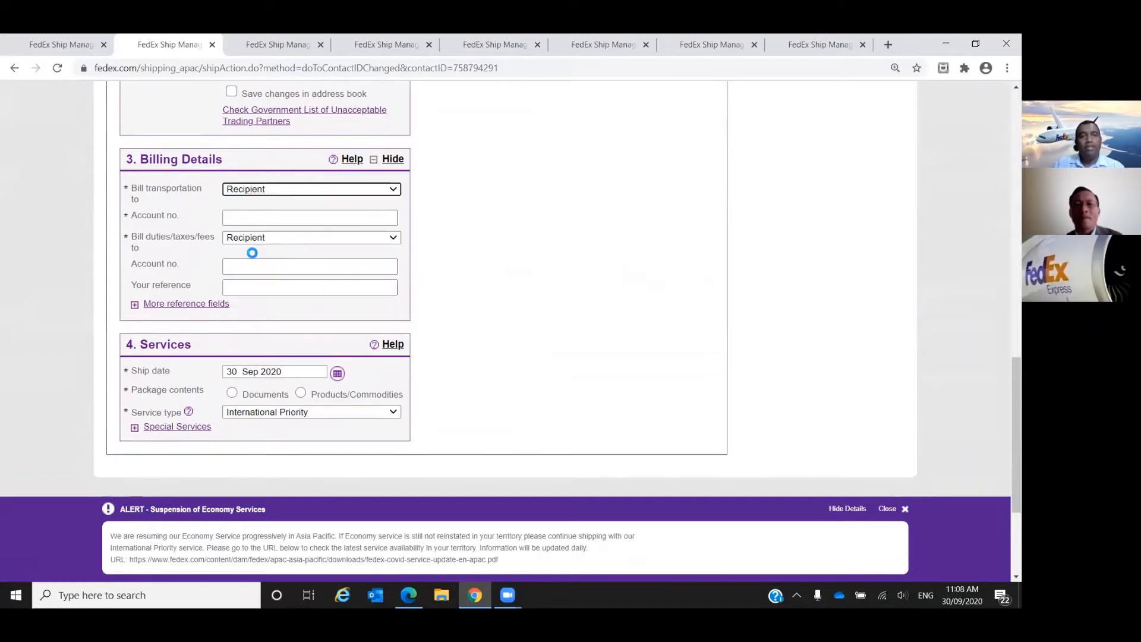
{"action": "left_click", "coordinate": [259, 216]}
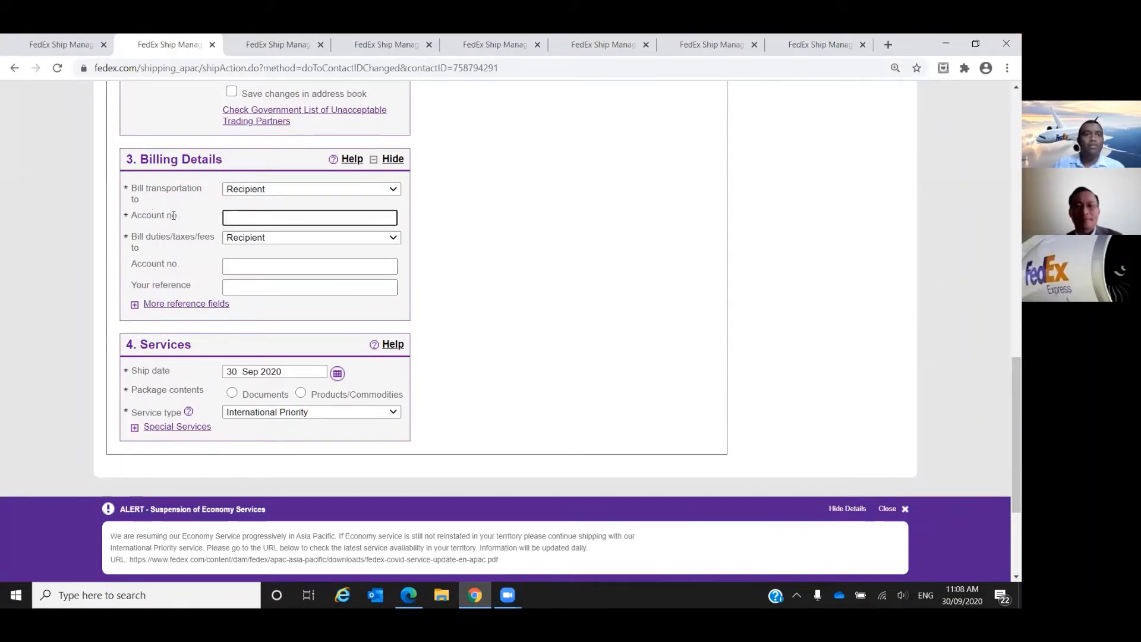
Look at the payer choices for duties, taxes and fees and keep Recipient selected.
{"action": "scroll", "coordinate": [169, 205], "scroll_direction": "down", "scroll_amount": 1}
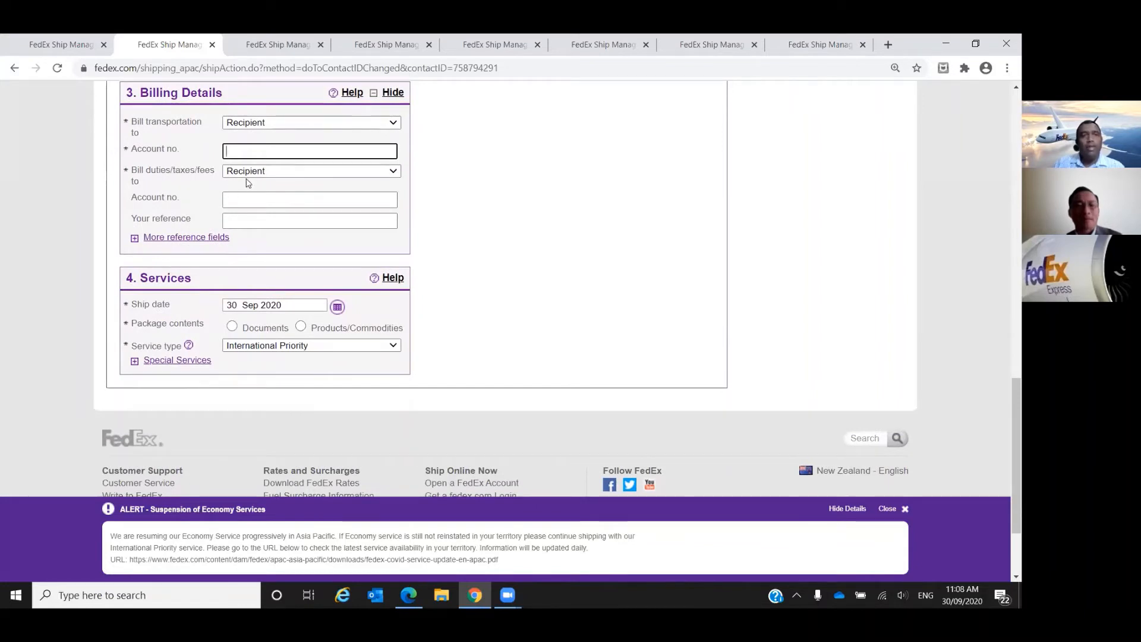
{"action": "left_click", "coordinate": [245, 174]}
{"action": "left_click", "coordinate": [179, 195]}
{"action": "left_click", "coordinate": [240, 200]}
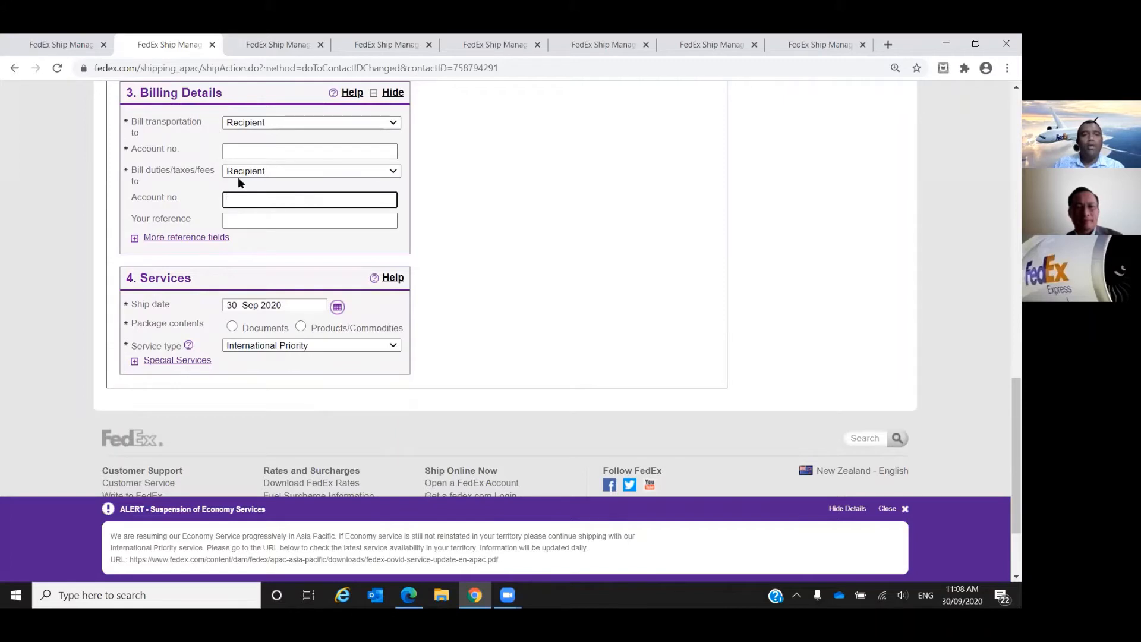
{"action": "left_click", "coordinate": [239, 173]}
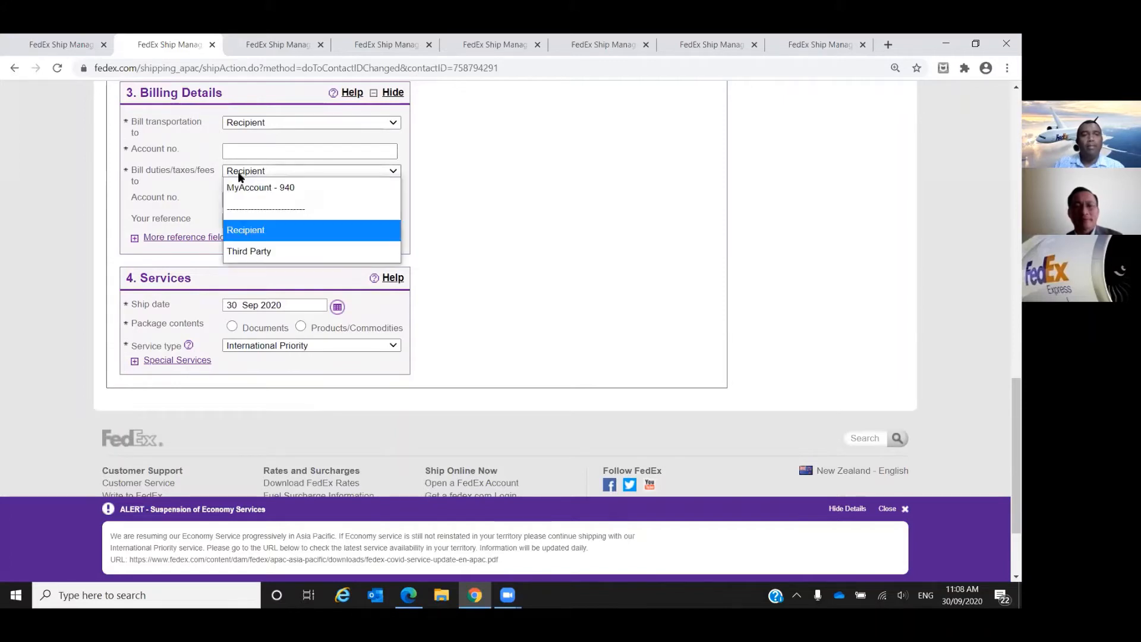
{"action": "left_click", "coordinate": [219, 215]}
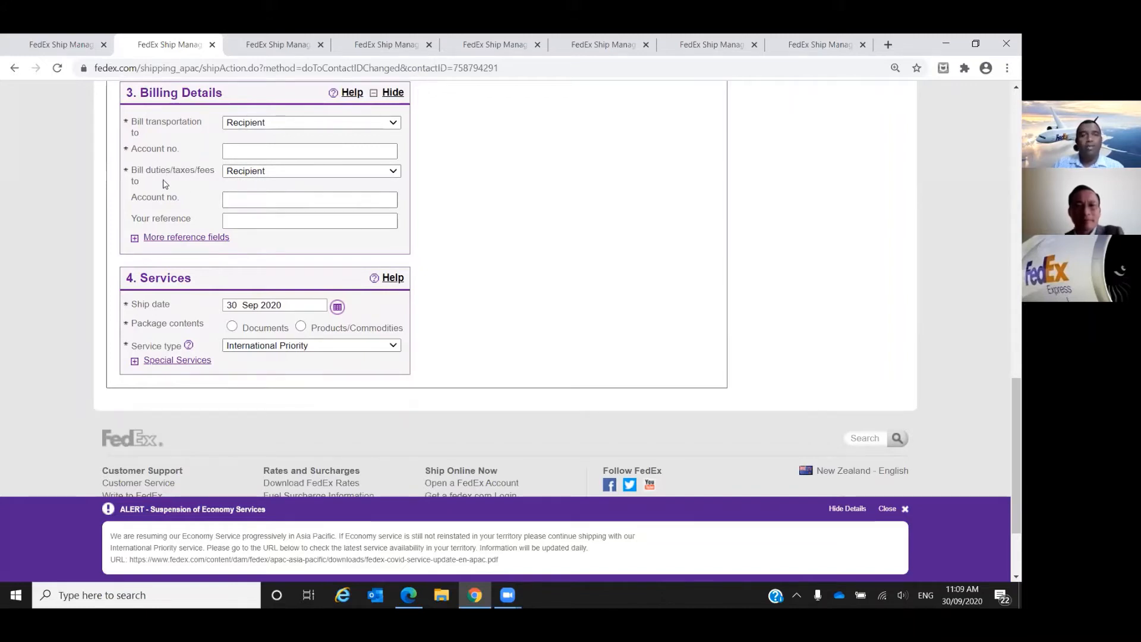
Activate the Your reference field in Billing Details and expand the additional reference fields.
{"action": "scroll", "coordinate": [165, 184], "scroll_direction": "down", "scroll_amount": 1}
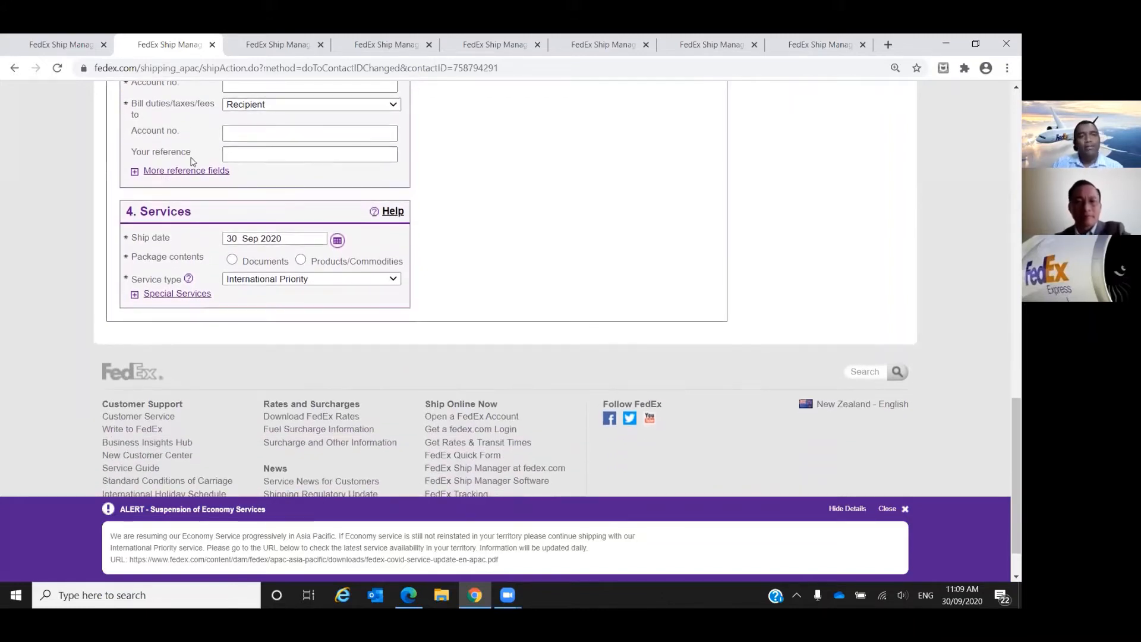
{"action": "left_click_drag", "start_coordinate": [135, 150], "coordinate": [217, 159]}
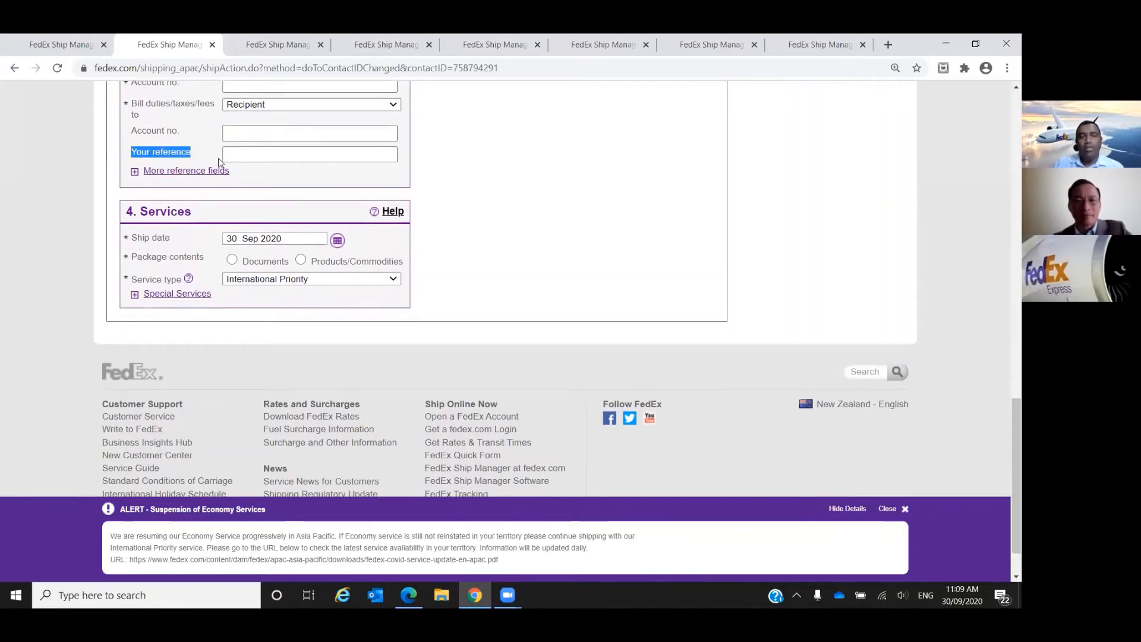
{"action": "left_click", "coordinate": [226, 157]}
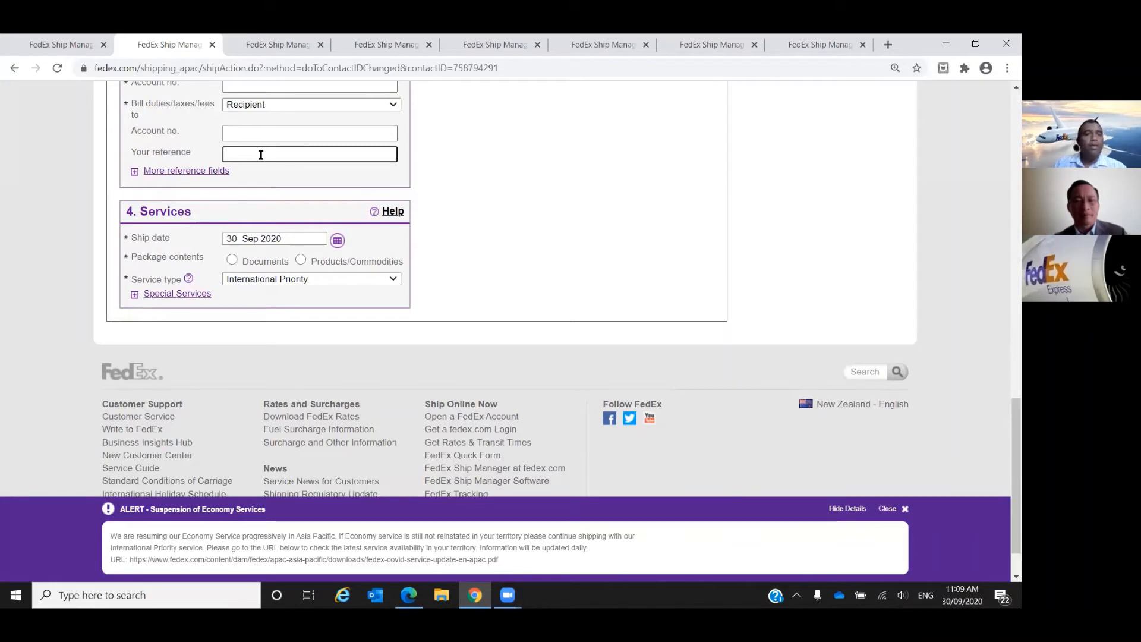
{"action": "scroll", "coordinate": [260, 153], "scroll_direction": "up", "scroll_amount": 1}
{"action": "scroll", "coordinate": [141, 148], "scroll_direction": "down", "scroll_amount": 1}
{"action": "left_click", "coordinate": [135, 172]}
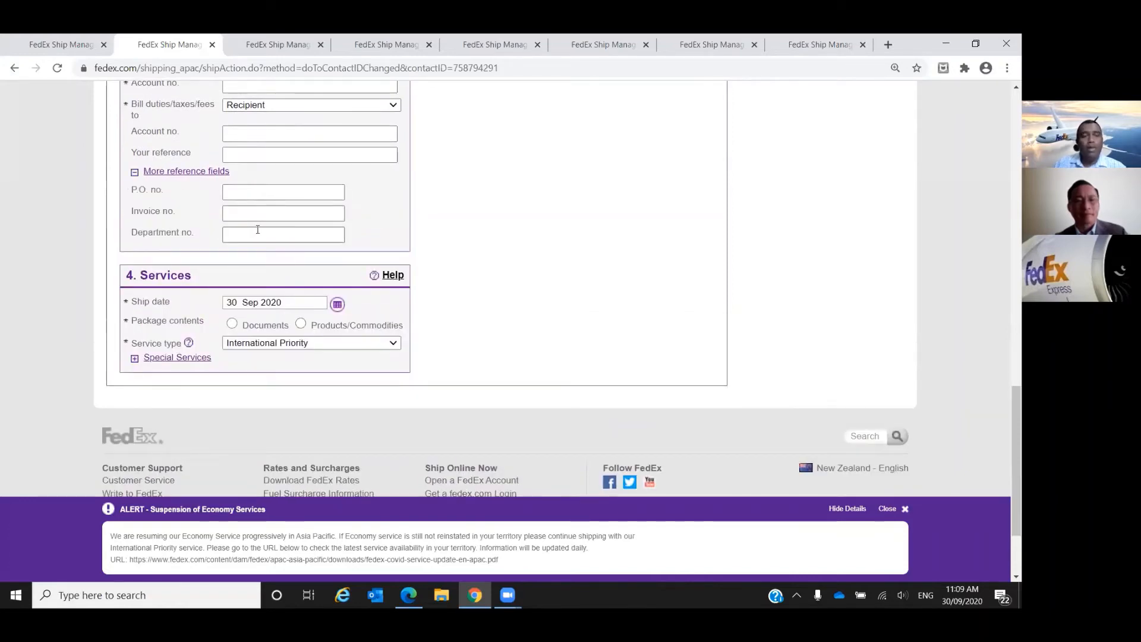
Set the ship date in the Services section to 06 Oct 2020.
{"action": "scroll", "coordinate": [258, 229], "scroll_direction": "up", "scroll_amount": 1}
{"action": "scroll", "coordinate": [258, 230], "scroll_direction": "down", "scroll_amount": 2}
{"action": "scroll", "coordinate": [258, 229], "scroll_direction": "down", "scroll_amount": 1}
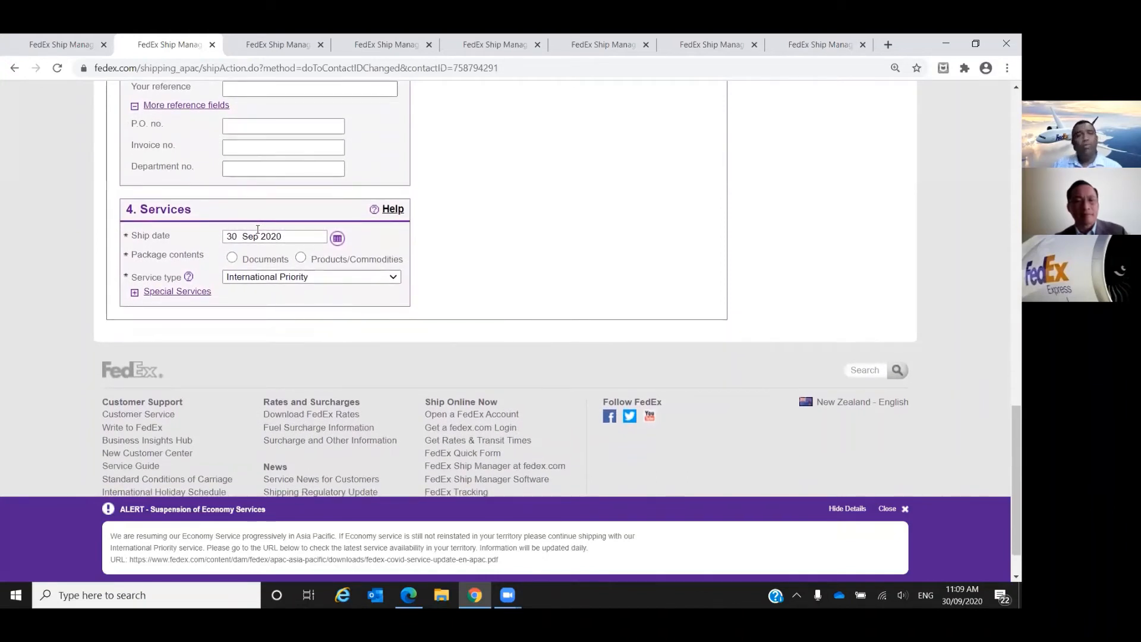
{"action": "scroll", "coordinate": [258, 230], "scroll_direction": "down", "scroll_amount": 3}
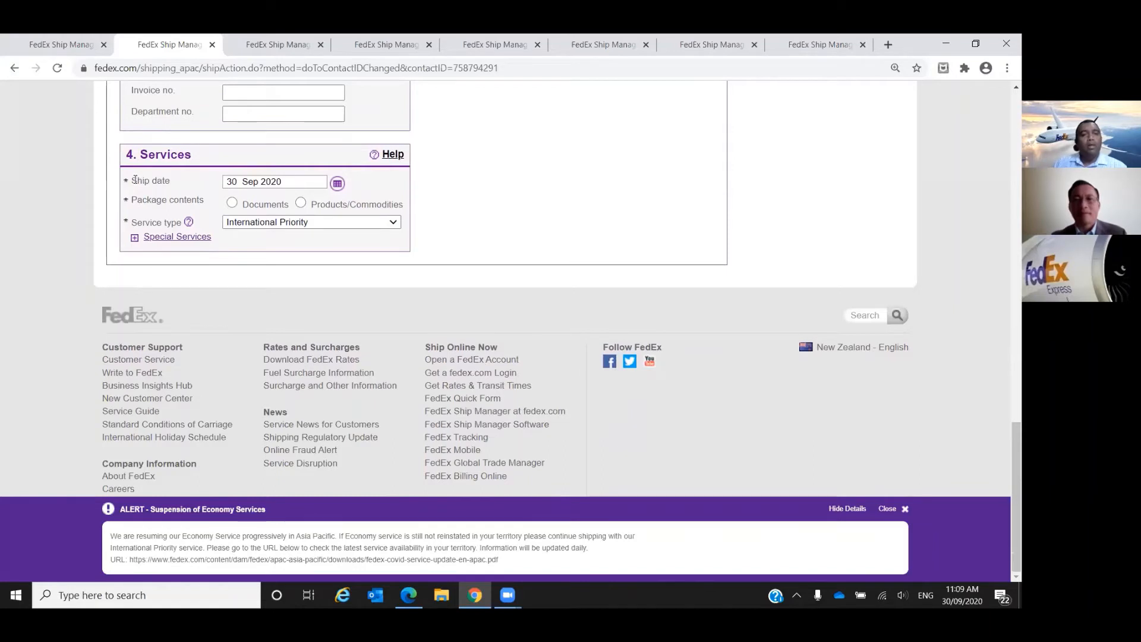
{"action": "left_click_drag", "start_coordinate": [135, 180], "coordinate": [184, 187]}
{"action": "left_click", "coordinate": [209, 187]}
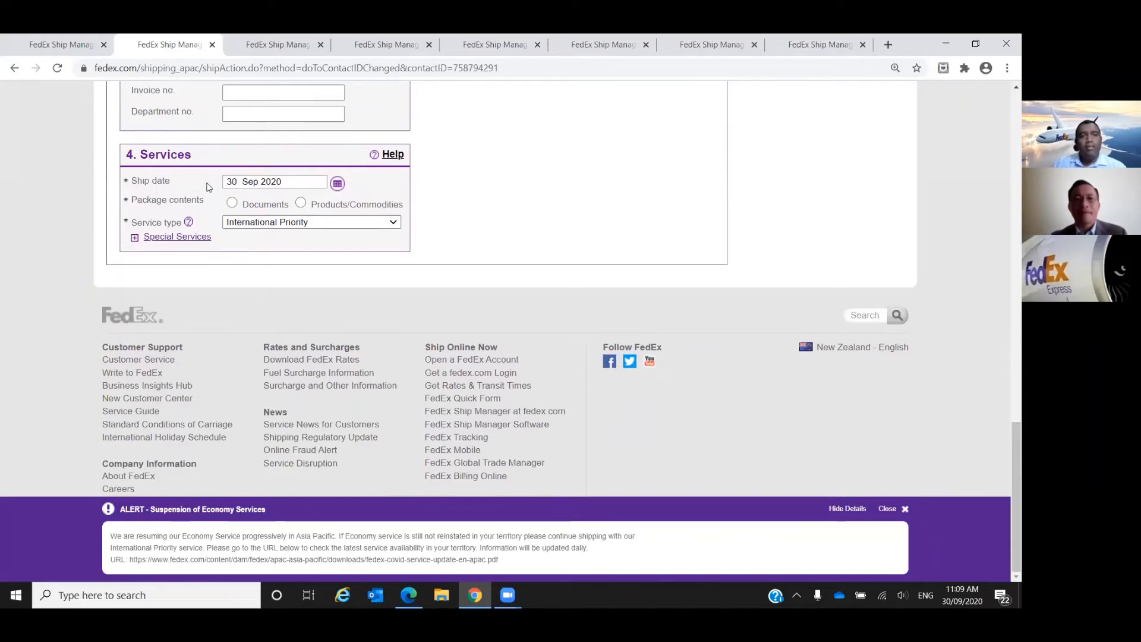
{"action": "left_click", "coordinate": [283, 184]}
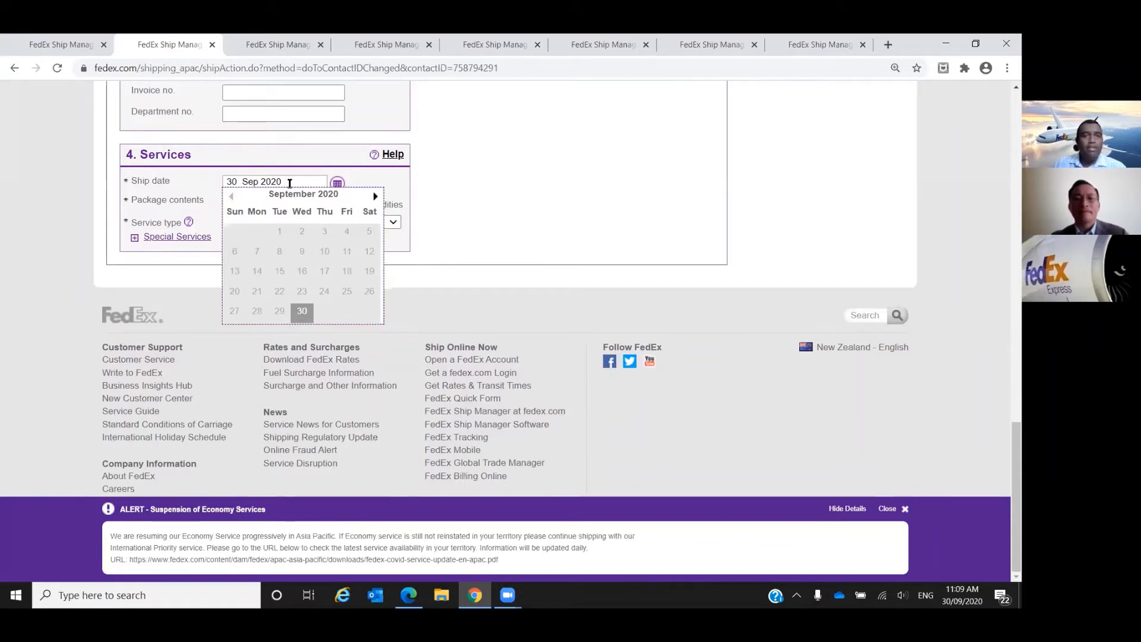
{"action": "left_click", "coordinate": [375, 197]}
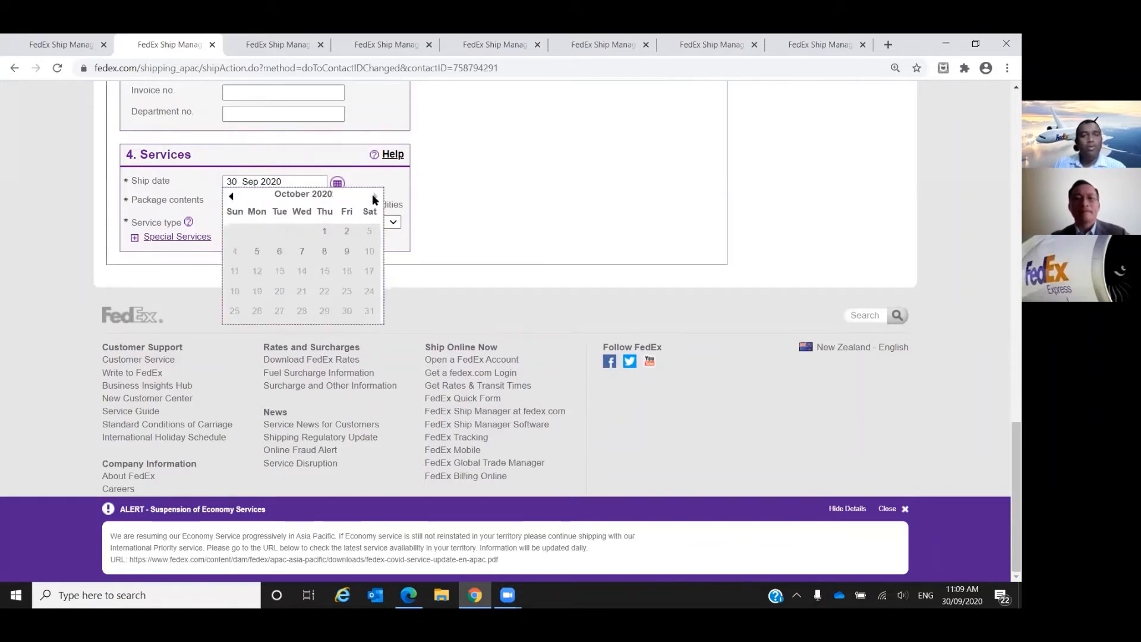
{"action": "left_click", "coordinate": [280, 252]}
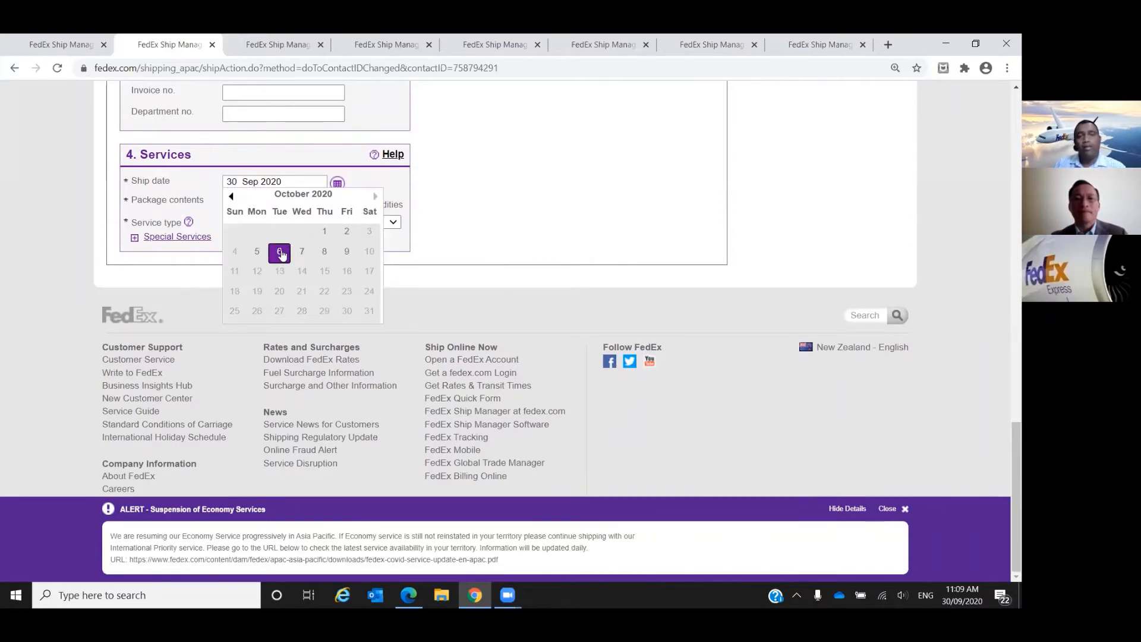
{"action": "left_click", "coordinate": [280, 253]}
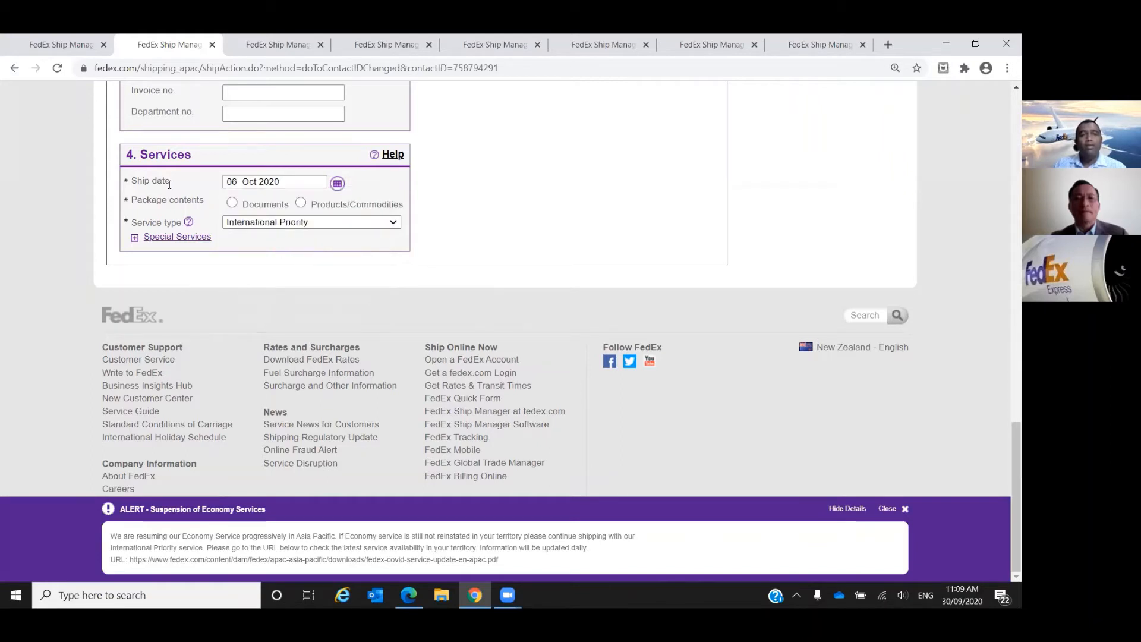
{"action": "left_click", "coordinate": [295, 181]}
{"action": "left_click", "coordinate": [199, 186]}
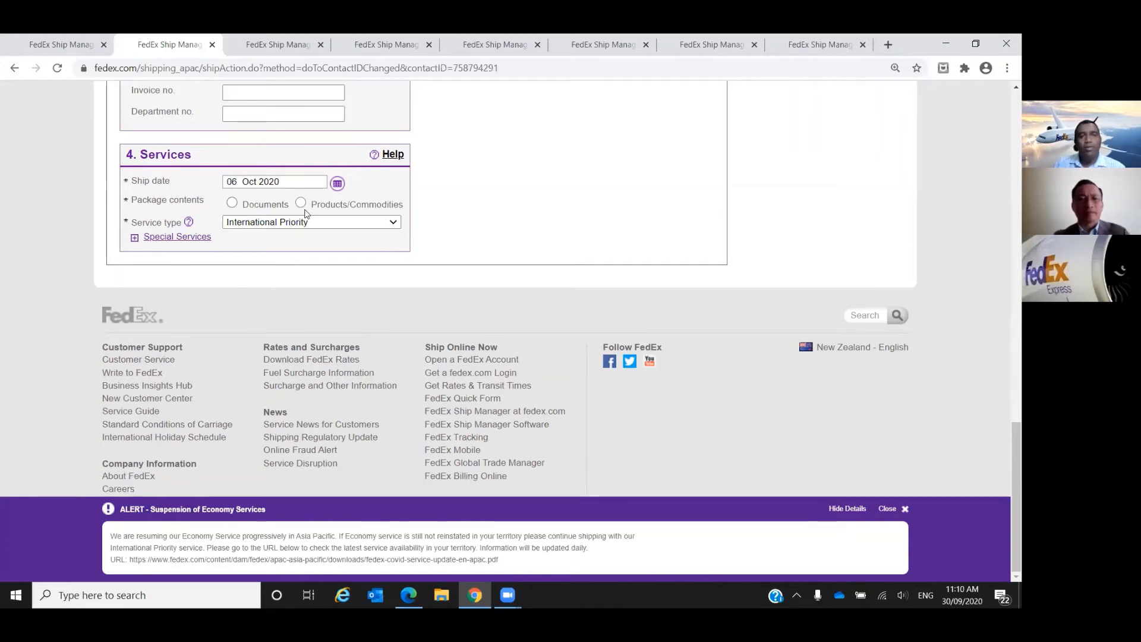
Mark the package contents as Documents and choose Closing Statements as the document description.
{"action": "left_click", "coordinate": [233, 204]}
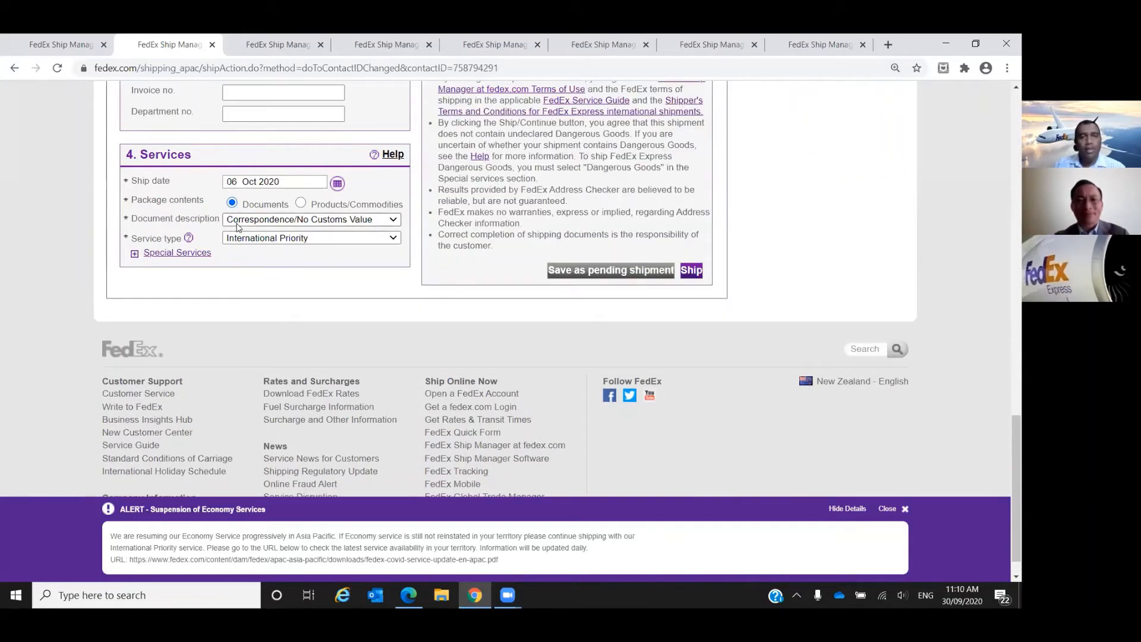
{"action": "left_click", "coordinate": [237, 220]}
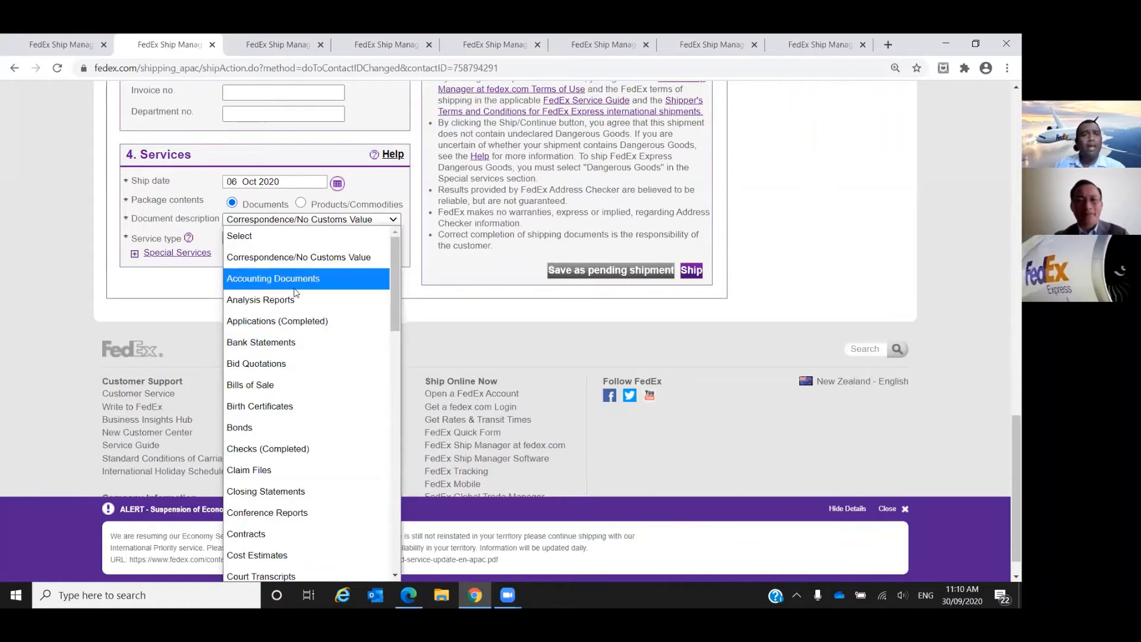
{"action": "scroll", "coordinate": [286, 365], "scroll_direction": "down", "scroll_amount": 2}
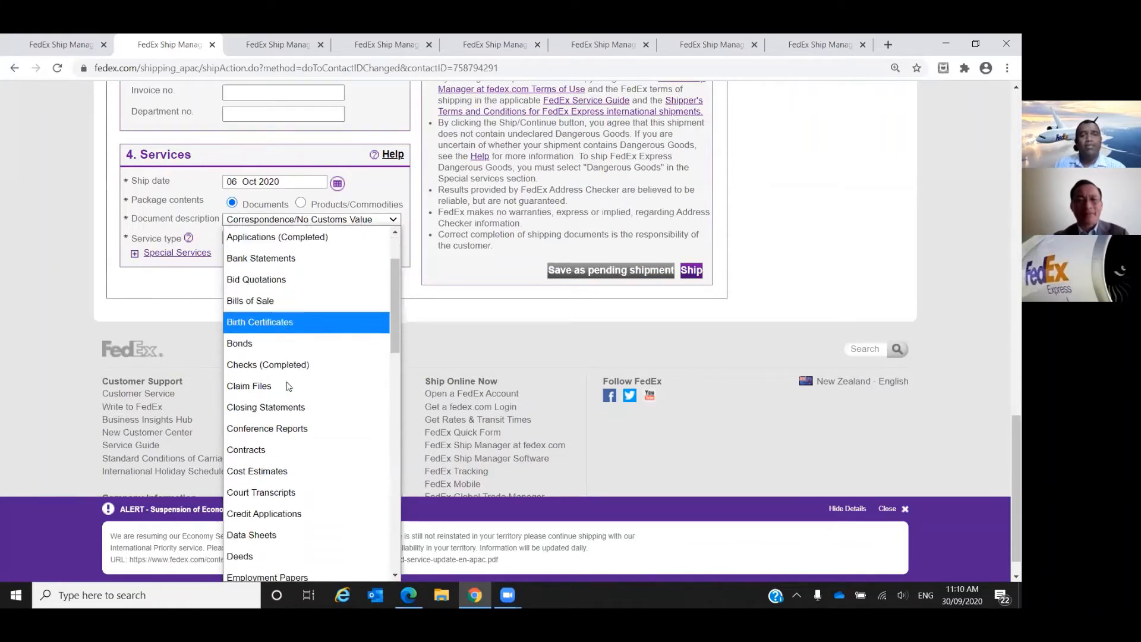
{"action": "left_click", "coordinate": [281, 362]}
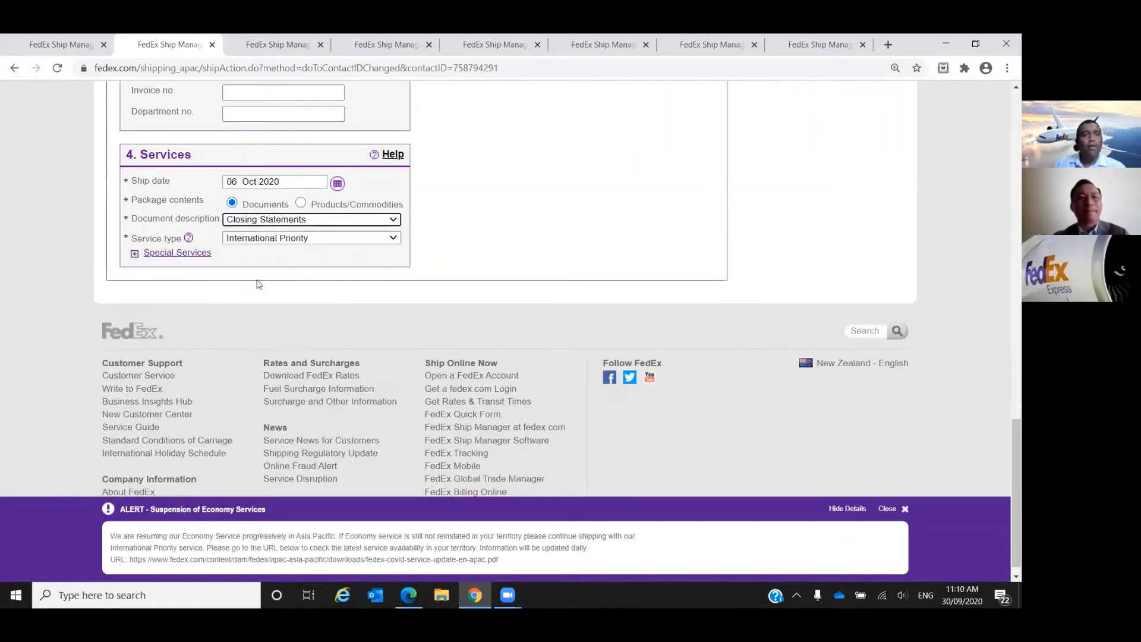
Set the package contents to Products/Commodities and review the service types, keeping International Priority.
{"action": "left_click", "coordinate": [302, 203]}
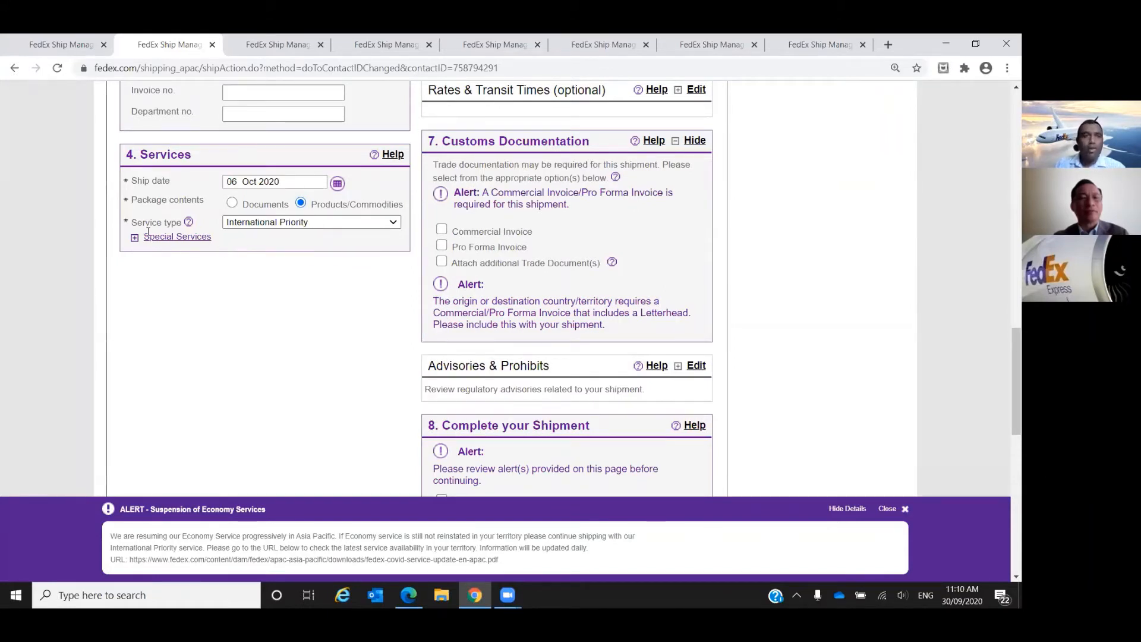
{"action": "left_click", "coordinate": [260, 224]}
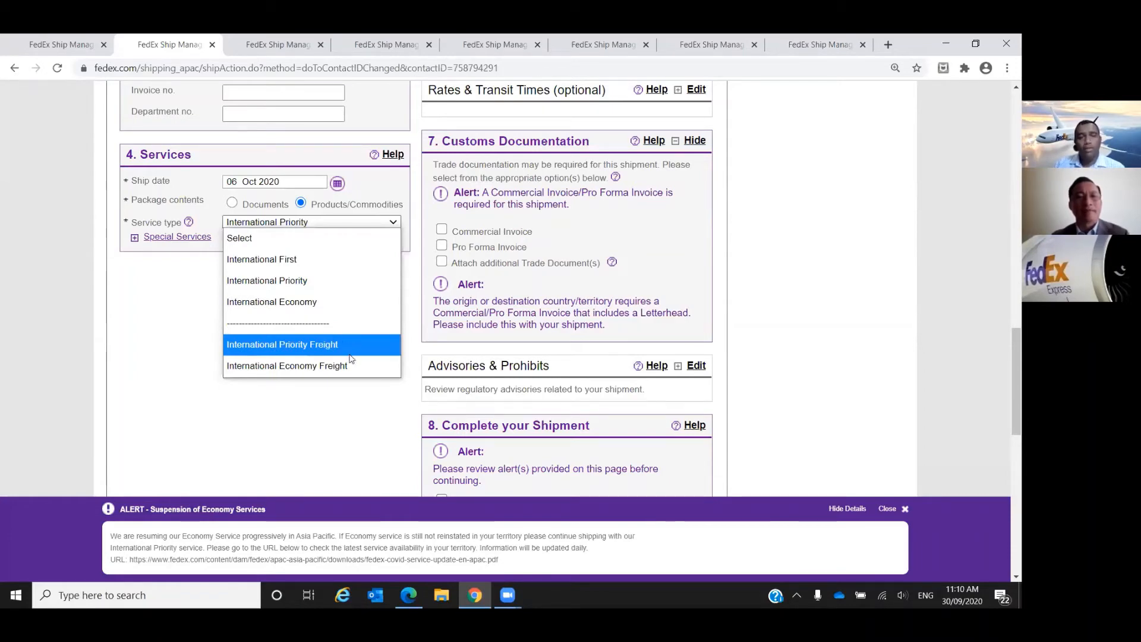
{"action": "left_click", "coordinate": [356, 386]}
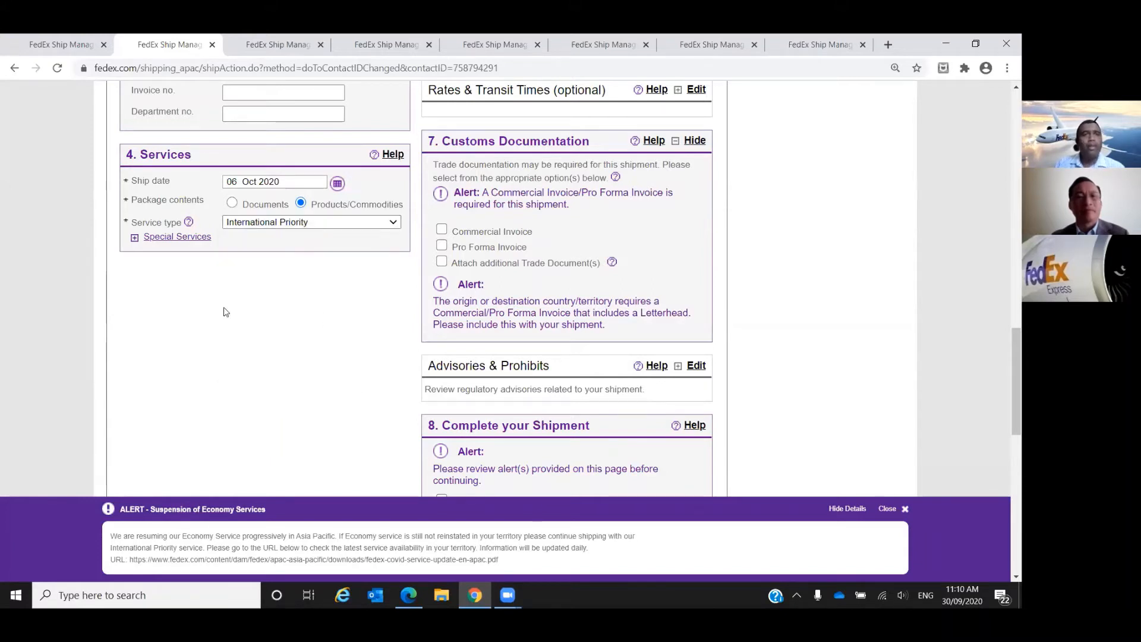
Look at the available package types in Package & Shipment Details and keep Your Packaging.
{"action": "scroll", "coordinate": [366, 351], "scroll_direction": "up", "scroll_amount": 1}
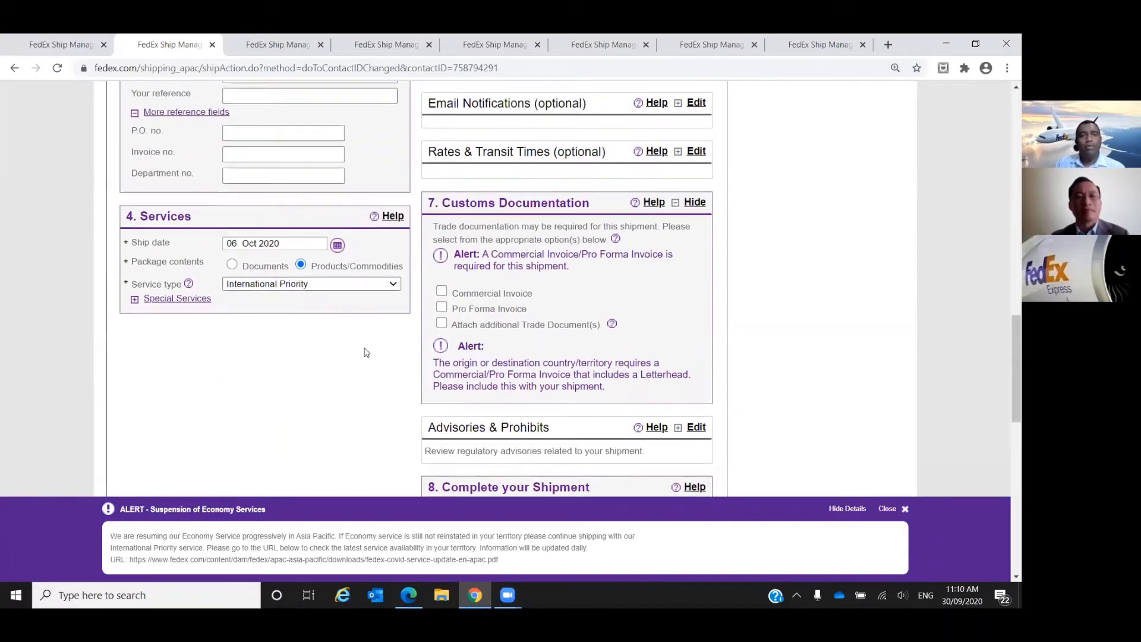
{"action": "scroll", "coordinate": [366, 351], "scroll_direction": "up", "scroll_amount": 10}
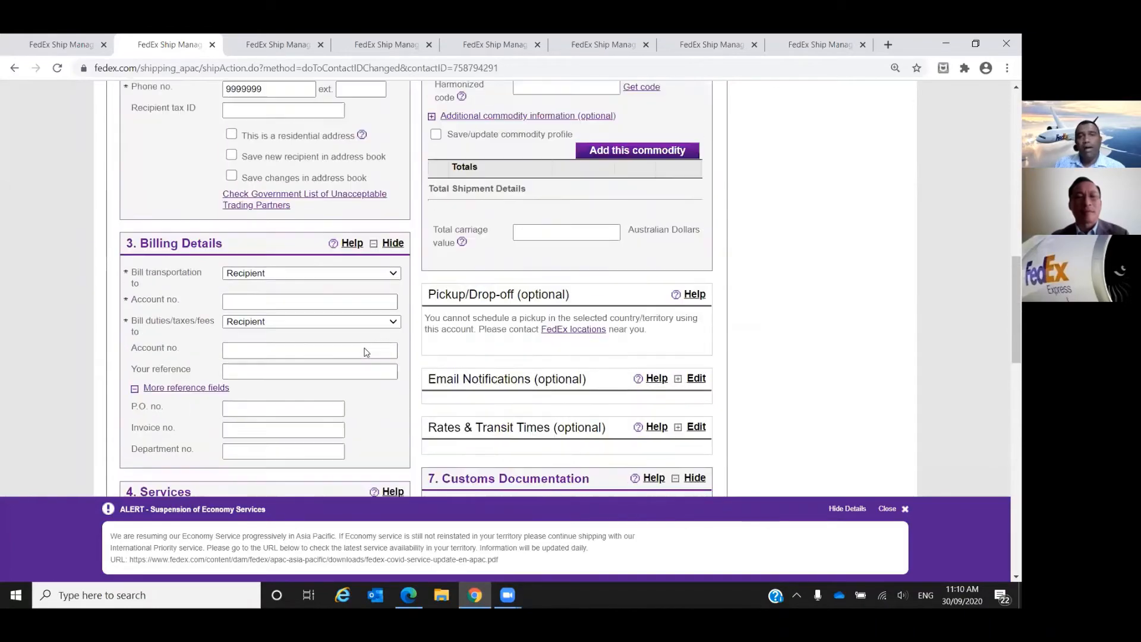
{"action": "scroll", "coordinate": [366, 352], "scroll_direction": "up", "scroll_amount": 5}
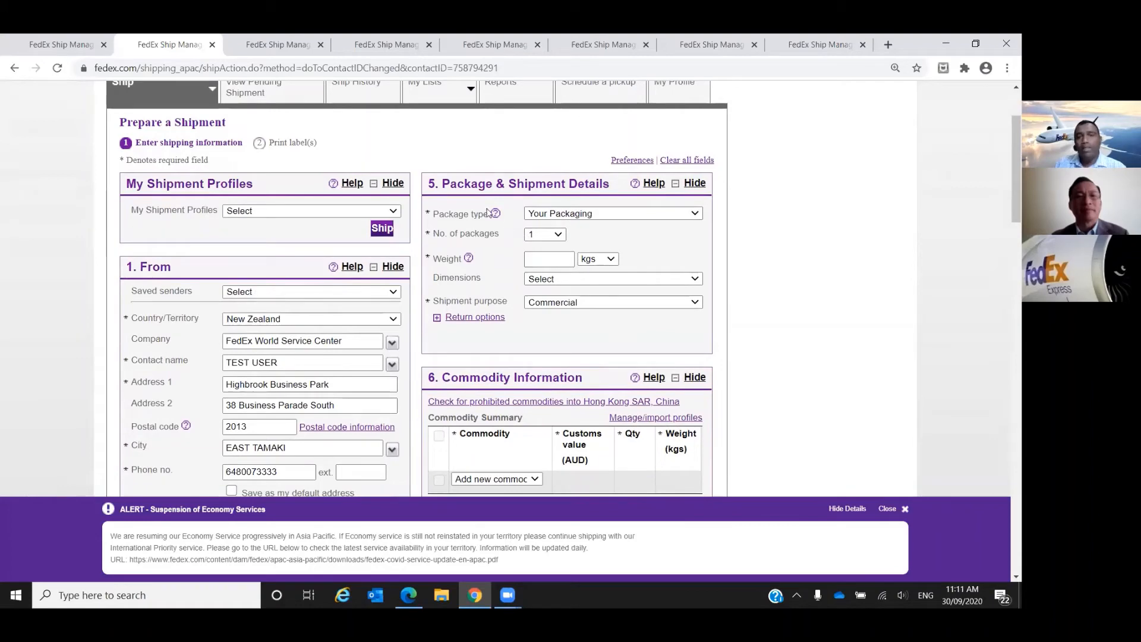
{"action": "left_click", "coordinate": [535, 215]}
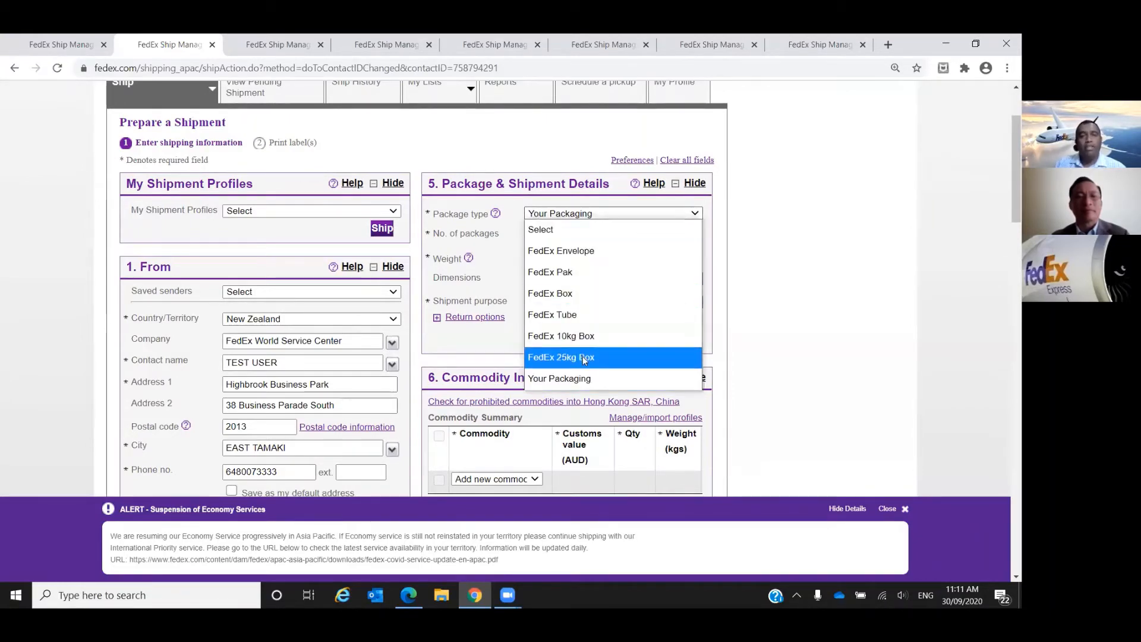
{"action": "left_click", "coordinate": [719, 306]}
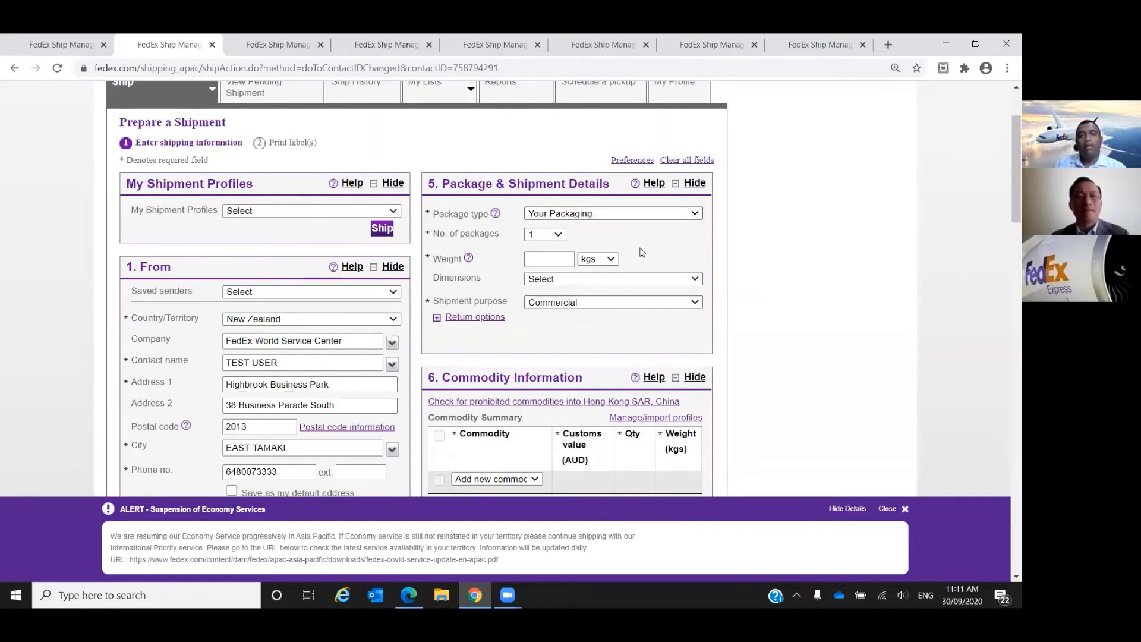
Look through the number-of-packages choices up to 25, keep 1, and check the Weight field without filling it.
{"action": "left_click", "coordinate": [551, 236]}
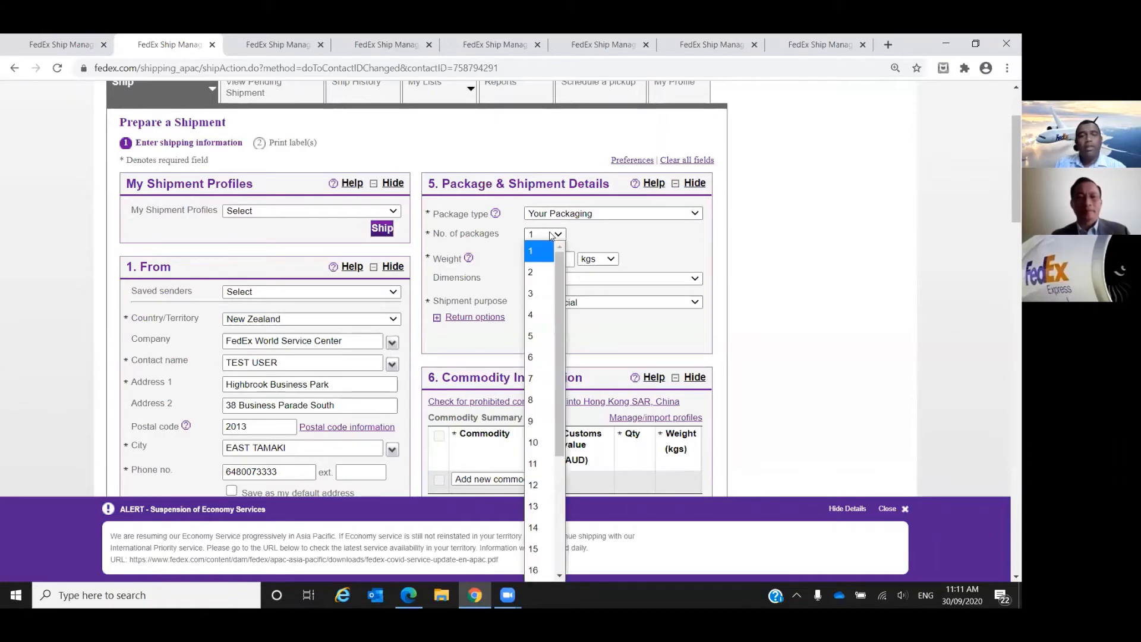
{"action": "left_click_drag", "start_coordinate": [560, 265], "coordinate": [561, 382]}
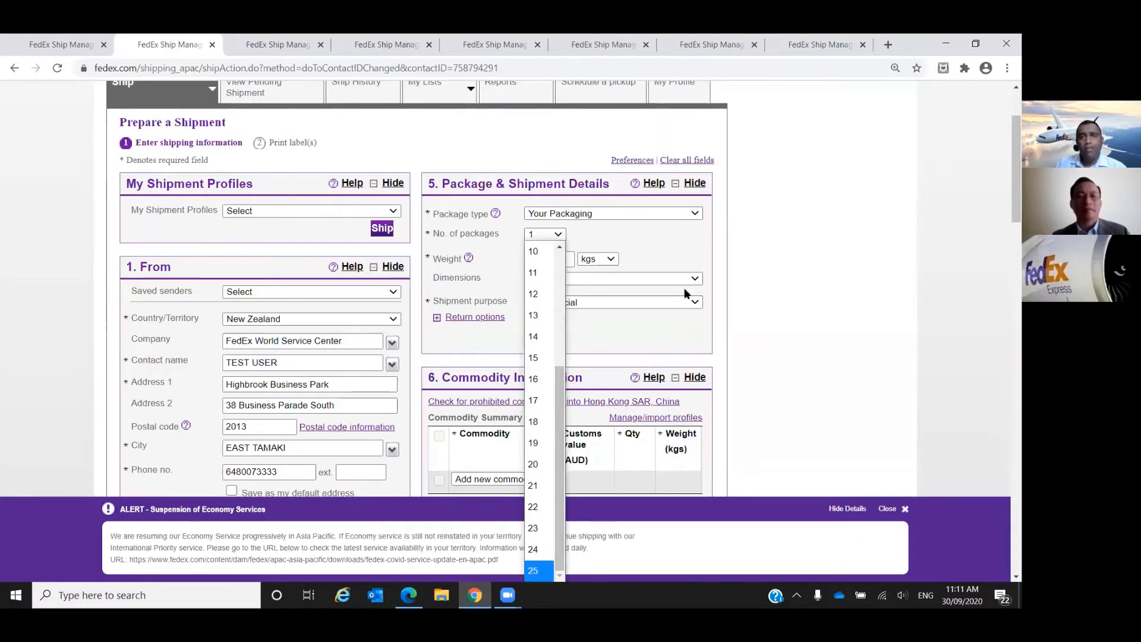
{"action": "left_click", "coordinate": [679, 258]}
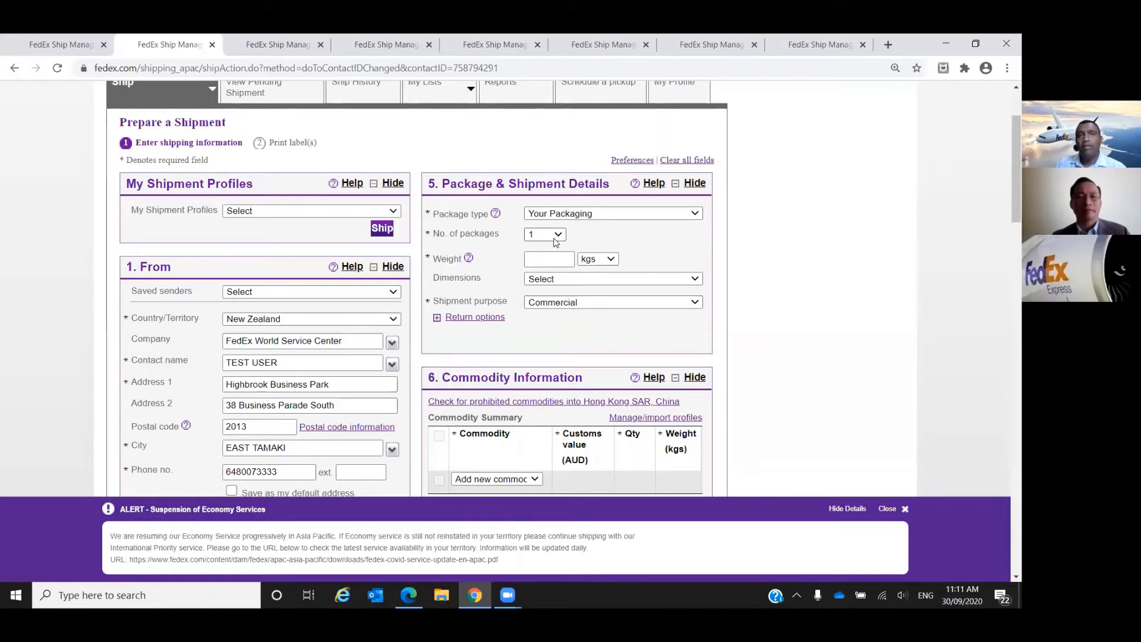
{"action": "left_click", "coordinate": [552, 259]}
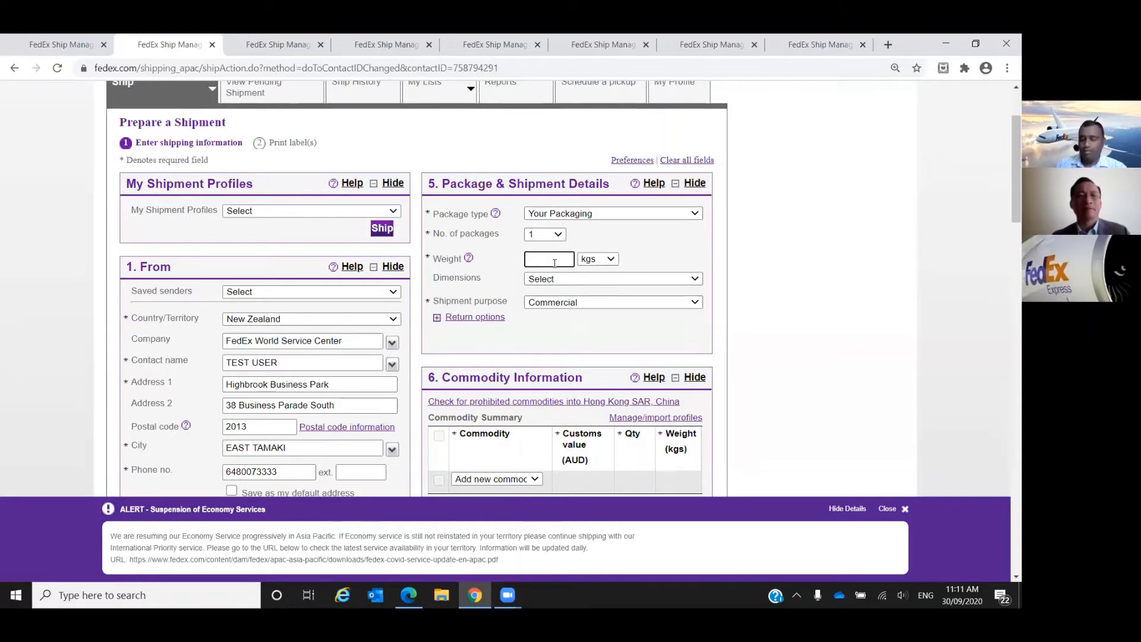
{"action": "left_click", "coordinate": [644, 258]}
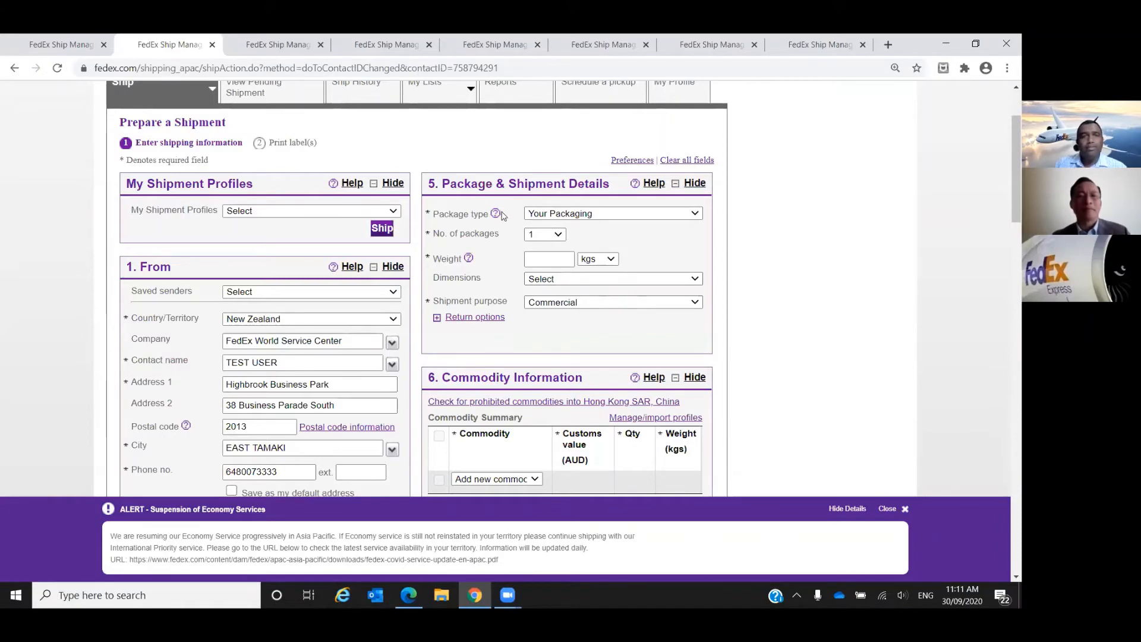
Switch to the prepared shipment for ABC COMPANY in the United States and set its package weight to 1 kg.
{"action": "left_click", "coordinate": [387, 44]}
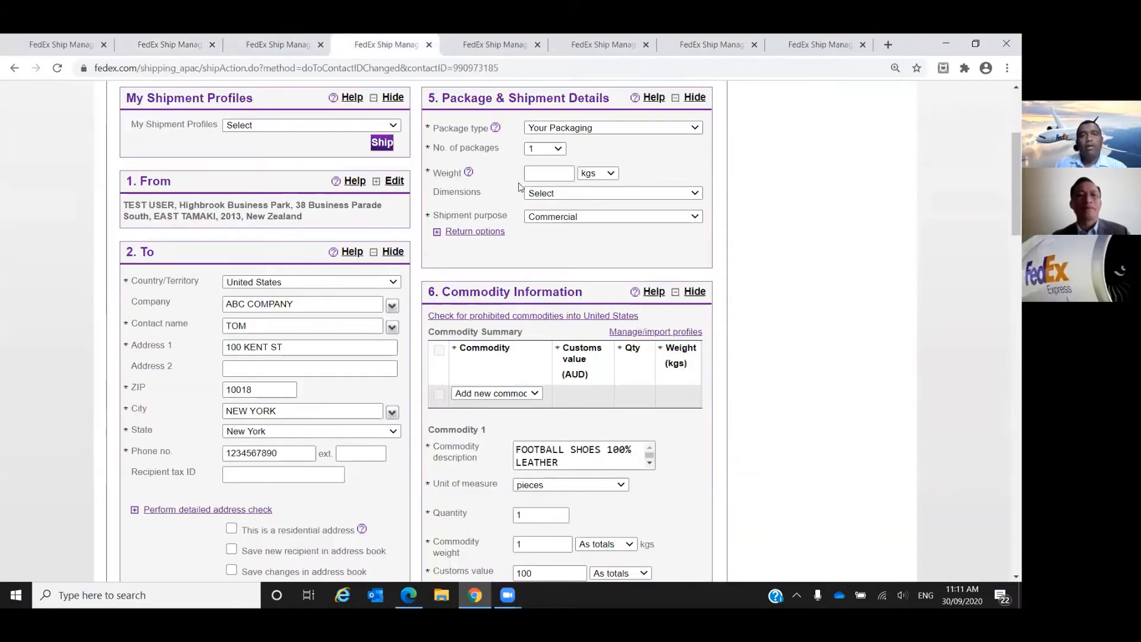
{"action": "scroll", "coordinate": [521, 189], "scroll_direction": "down", "scroll_amount": 1}
{"action": "scroll", "coordinate": [547, 208], "scroll_direction": "up", "scroll_amount": 2}
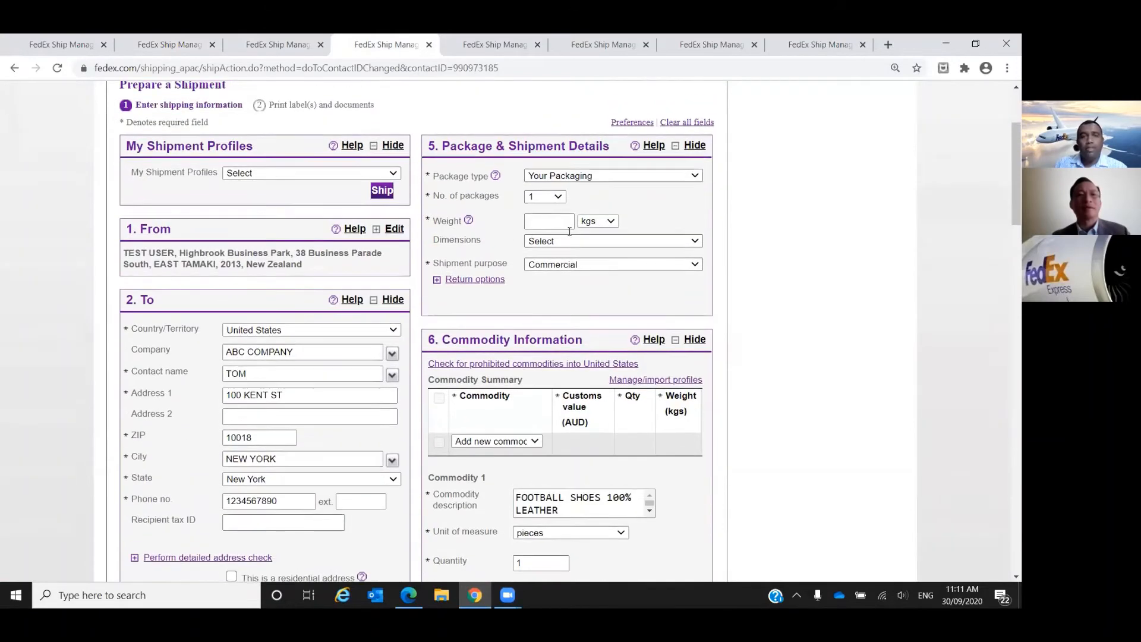
{"action": "left_click", "coordinate": [562, 224]}
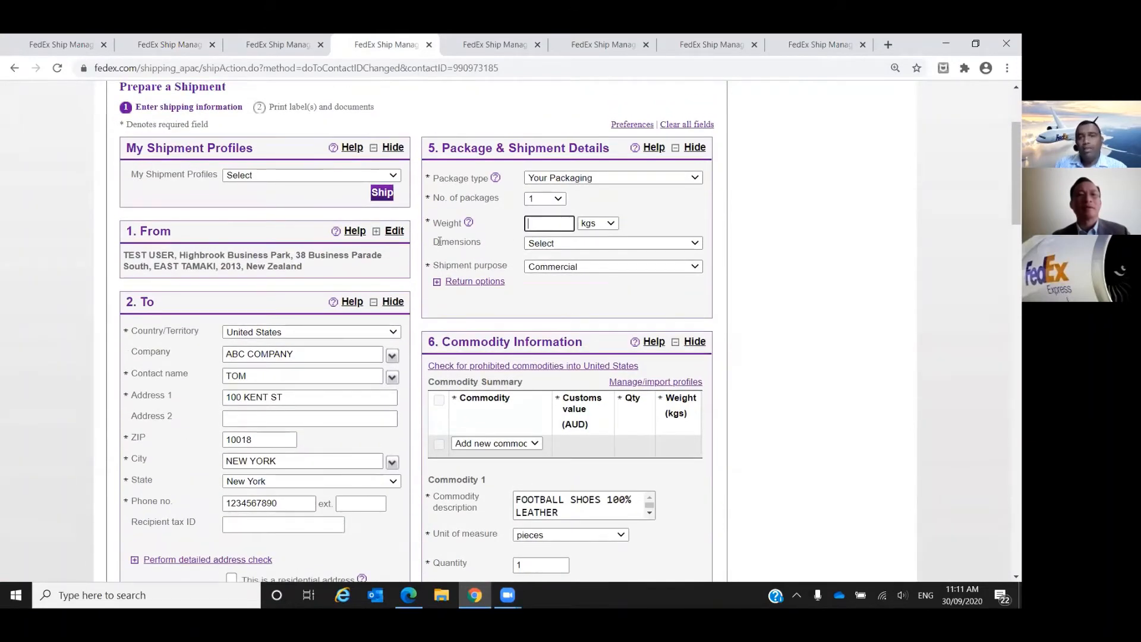
{"action": "left_click_drag", "start_coordinate": [435, 242], "coordinate": [484, 250]}
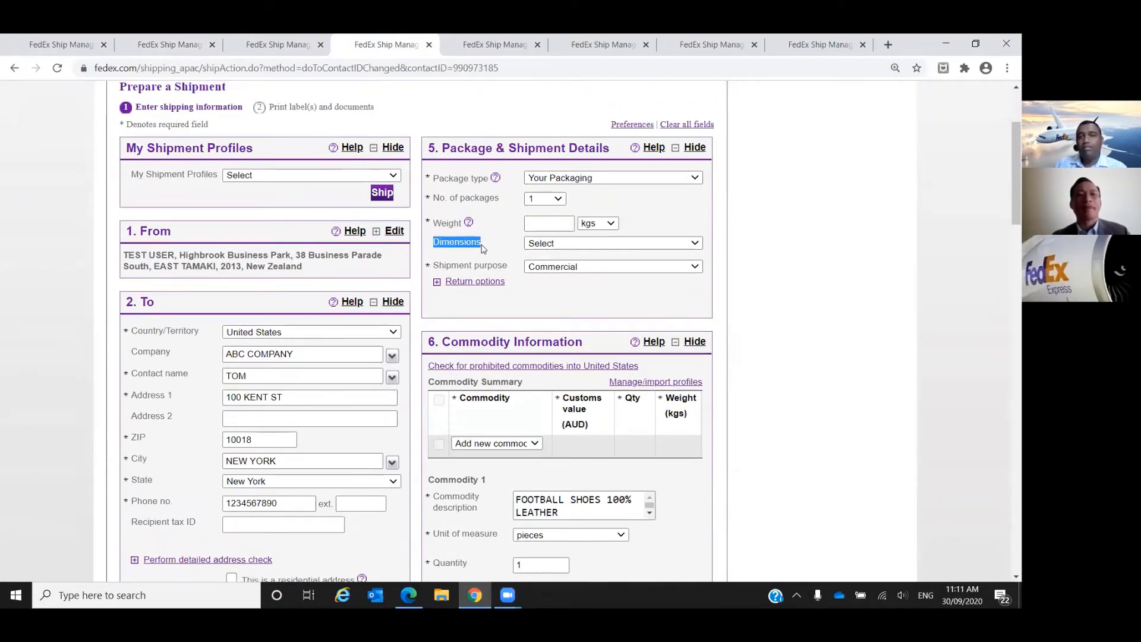
{"action": "left_click", "coordinate": [541, 226]}
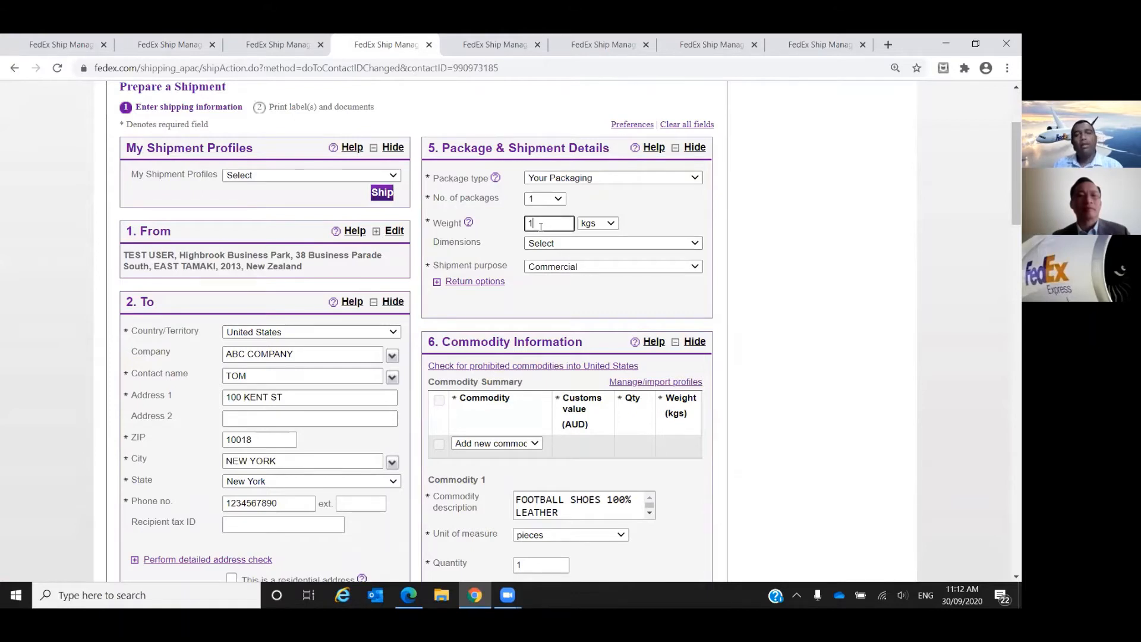
Look at the shipment purpose options in Package & Shipment Details and keep Commercial.
{"action": "left_click", "coordinate": [551, 270]}
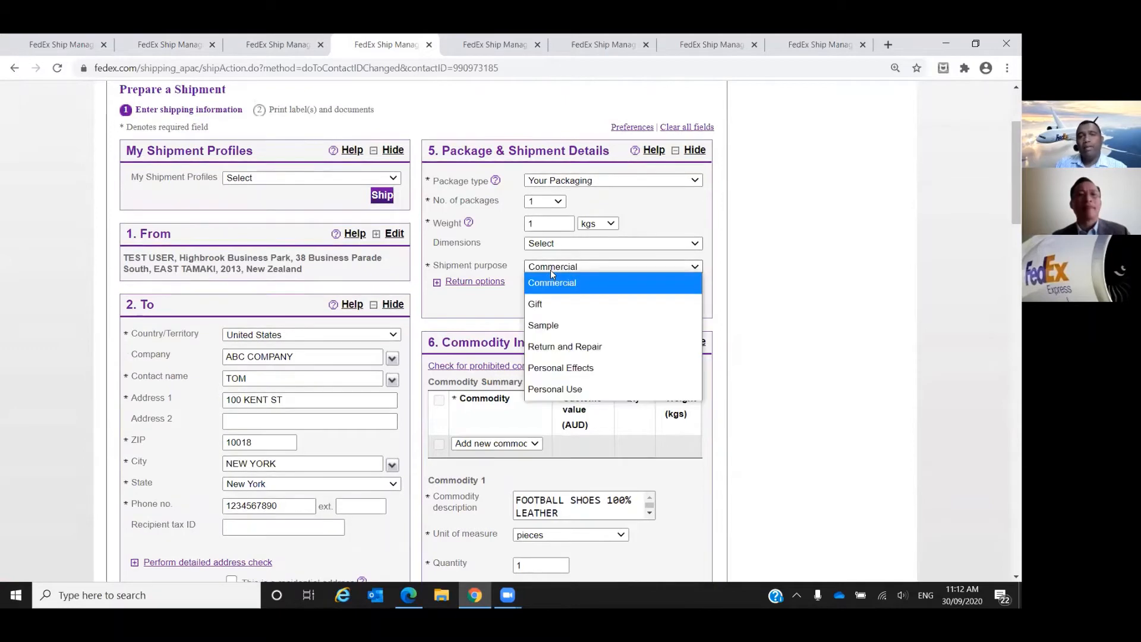
{"action": "left_click", "coordinate": [510, 312]}
{"action": "right_click", "coordinate": [512, 311]}
{"action": "left_click", "coordinate": [496, 301]}
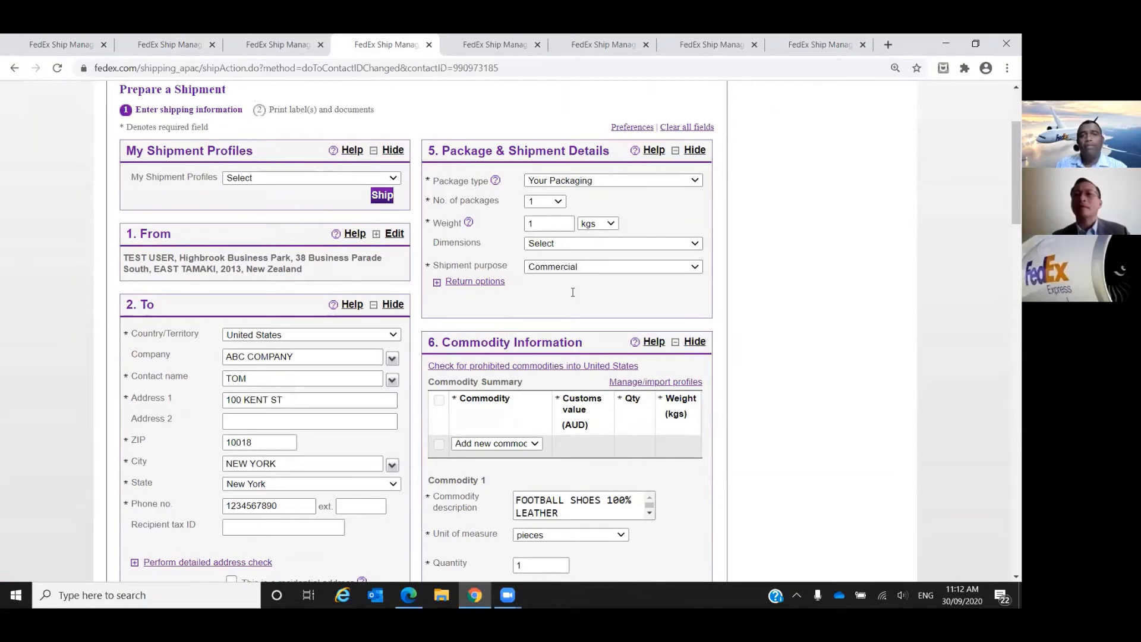
Examine the description of Commodity 1 in Commodity Information and place the cursor at the end of its text.
{"action": "scroll", "coordinate": [572, 292], "scroll_direction": "down", "scroll_amount": 2}
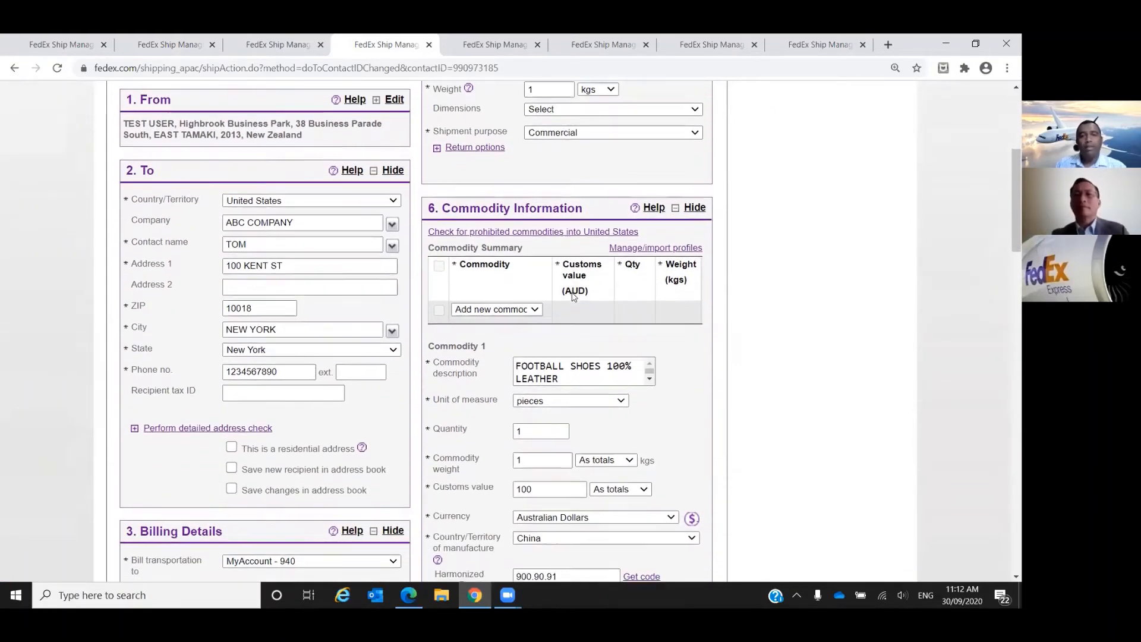
{"action": "scroll", "coordinate": [573, 296], "scroll_direction": "down", "scroll_amount": 2}
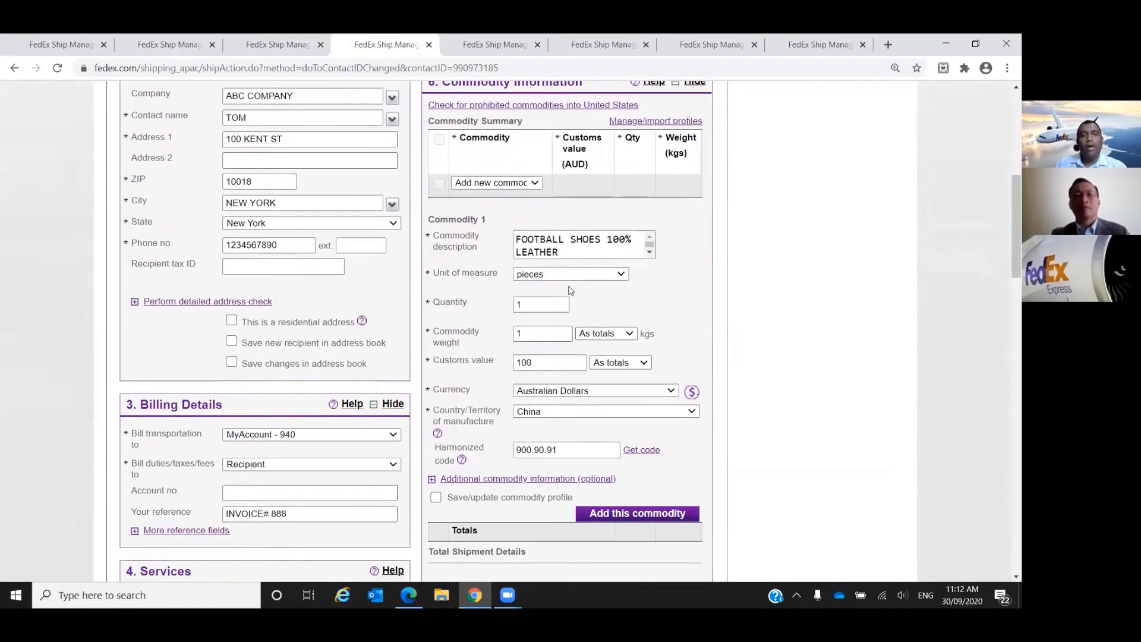
{"action": "left_click", "coordinate": [518, 233]}
{"action": "left_click_drag", "start_coordinate": [518, 233], "coordinate": [559, 247]}
{"action": "left_click", "coordinate": [568, 245]}
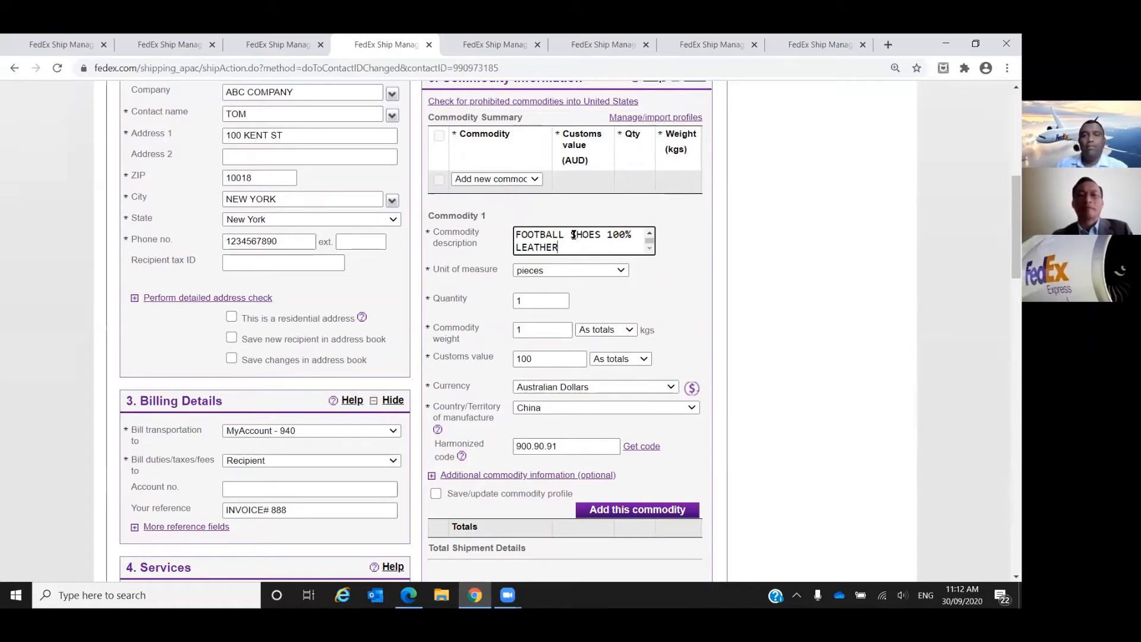
Examine Commodity 1's description, unit of measure, commodity weight options and customs value, keeping the weight set to As totals.
{"action": "left_click_drag", "start_coordinate": [569, 234], "coordinate": [599, 238]}
{"action": "left_click", "coordinate": [599, 238]}
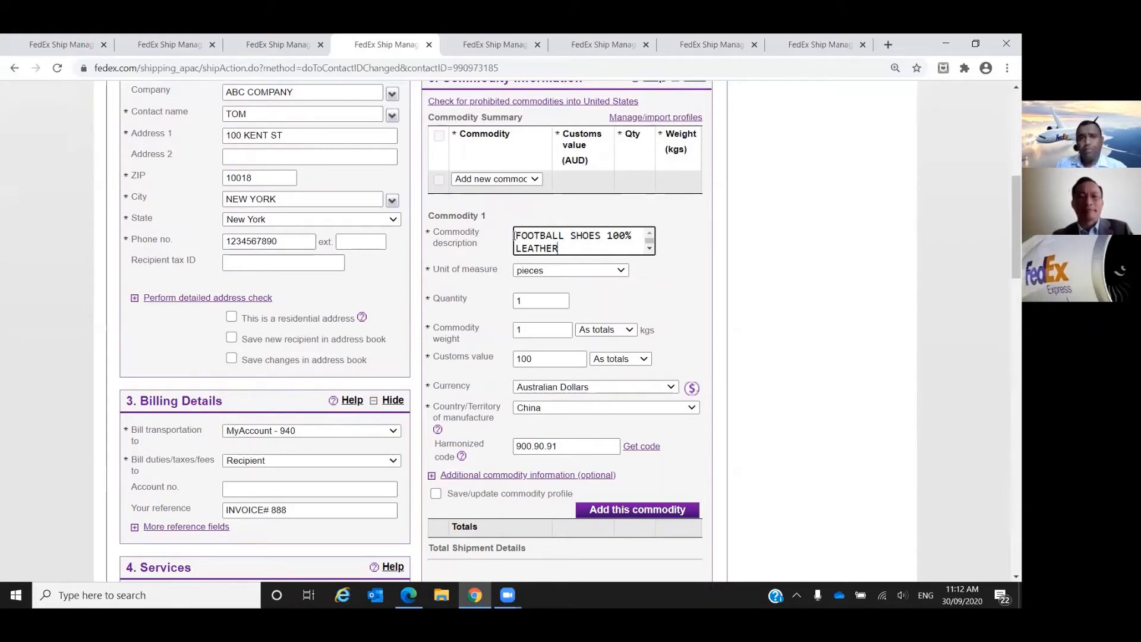
{"action": "left_click_drag", "start_coordinate": [515, 236], "coordinate": [529, 236]}
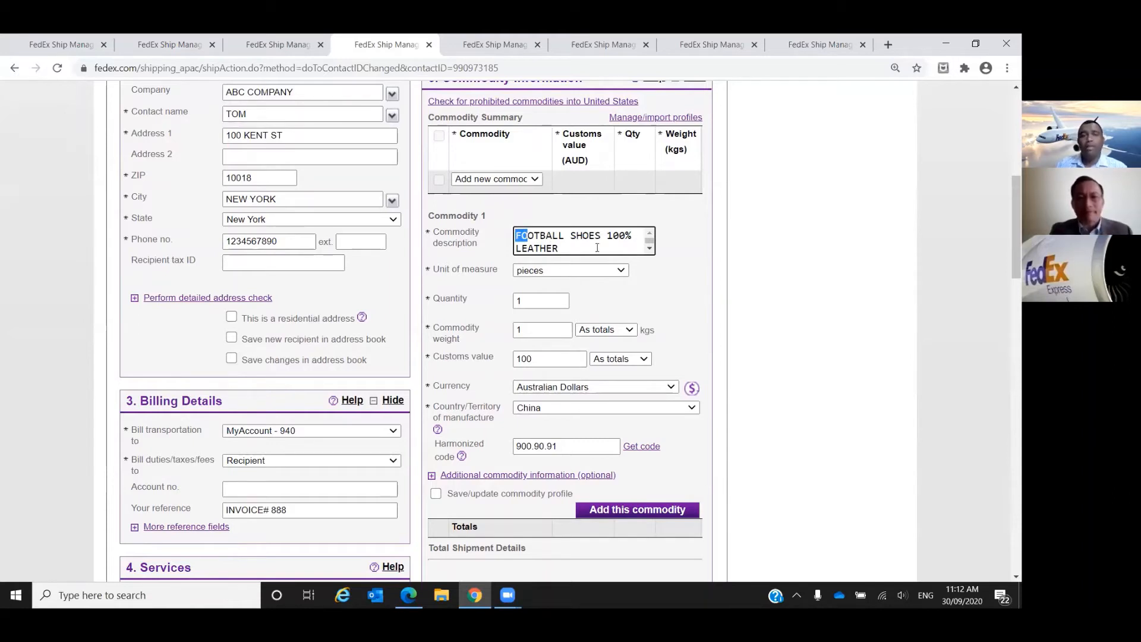
{"action": "scroll", "coordinate": [598, 247], "scroll_direction": "down", "scroll_amount": 1}
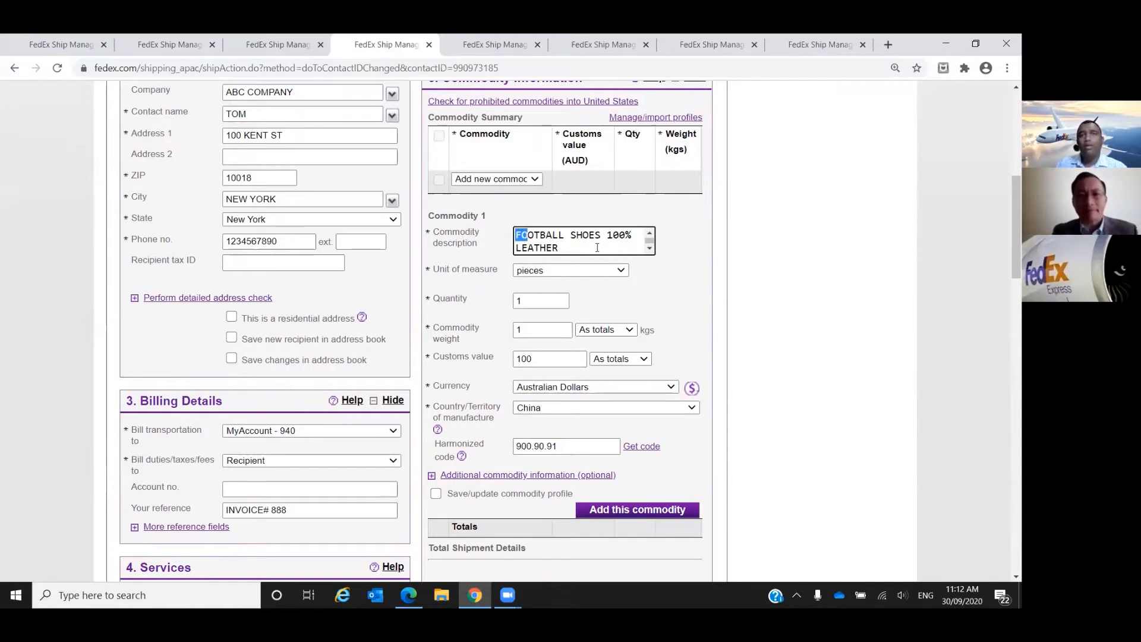
{"action": "left_click", "coordinate": [631, 291]}
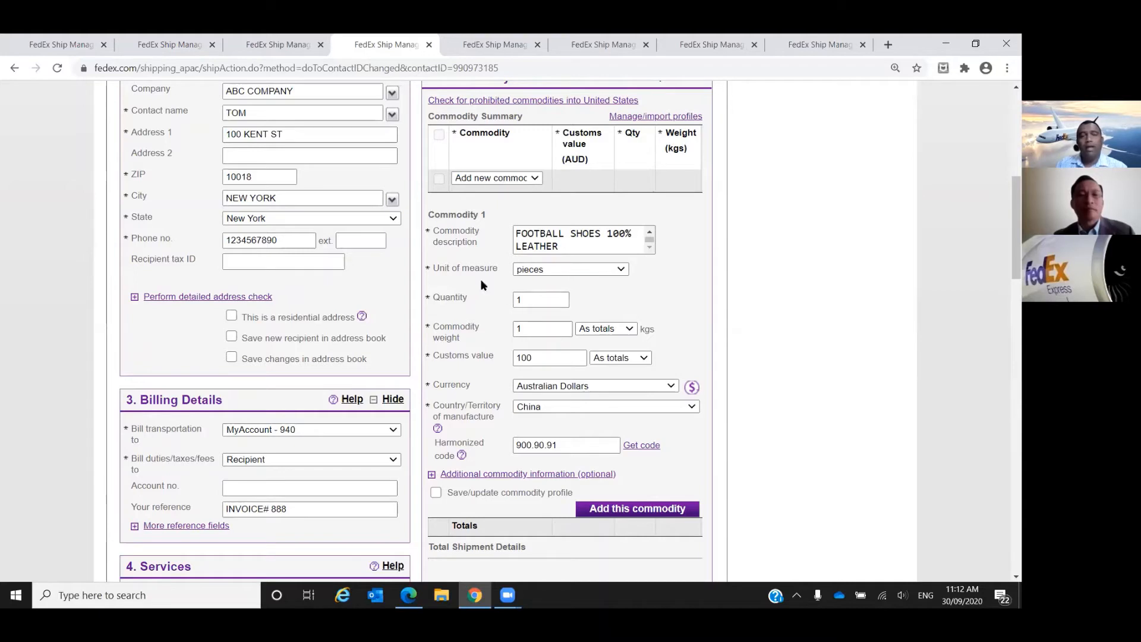
{"action": "left_click_drag", "start_coordinate": [437, 268], "coordinate": [495, 268]}
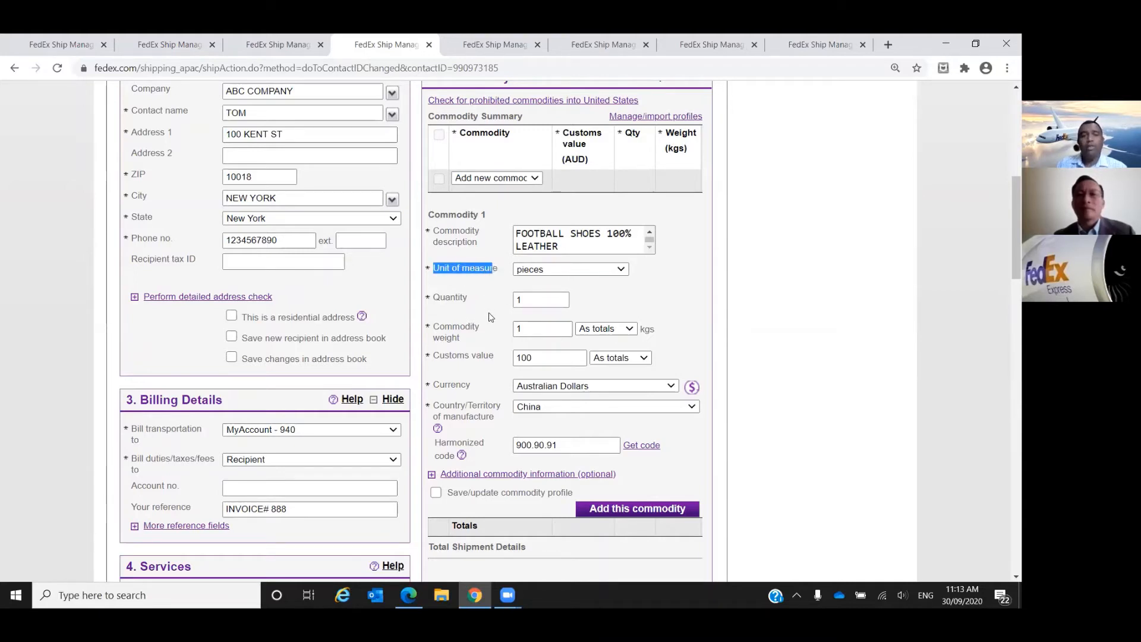
{"action": "scroll", "coordinate": [483, 300], "scroll_direction": "down", "scroll_amount": 1}
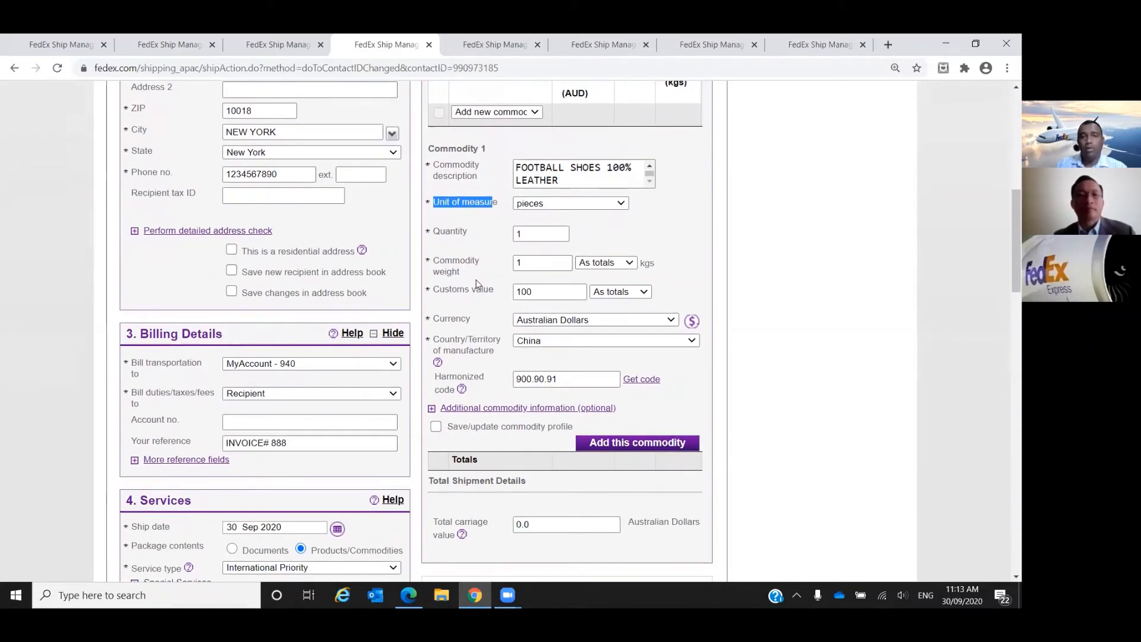
{"action": "left_click", "coordinate": [594, 264]}
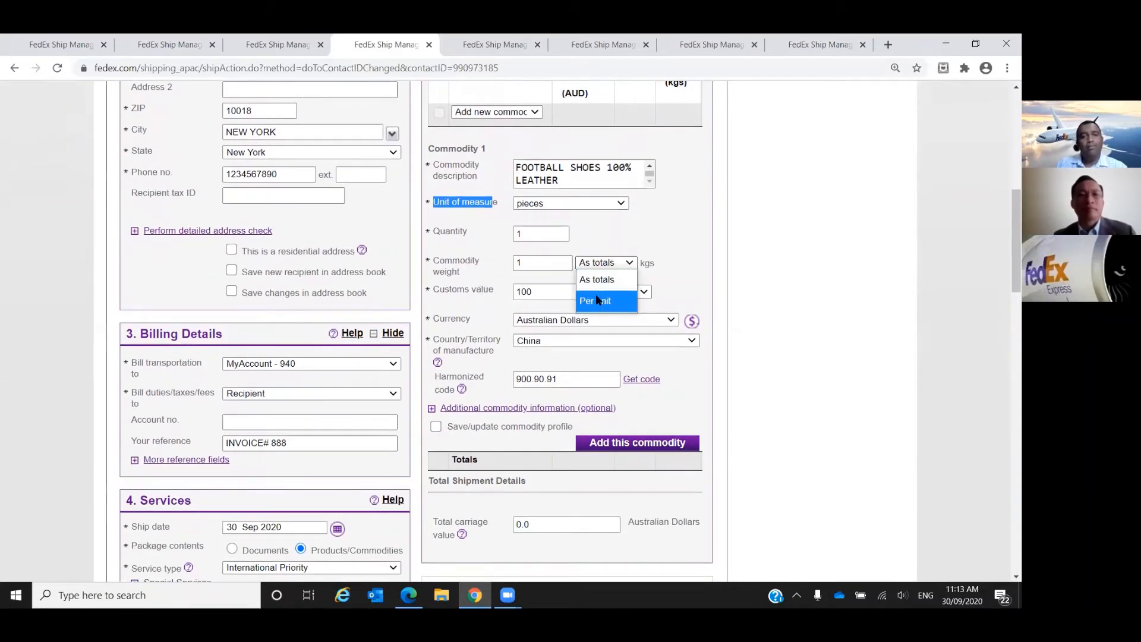
{"action": "left_click", "coordinate": [686, 241]}
{"action": "left_click", "coordinate": [551, 290]}
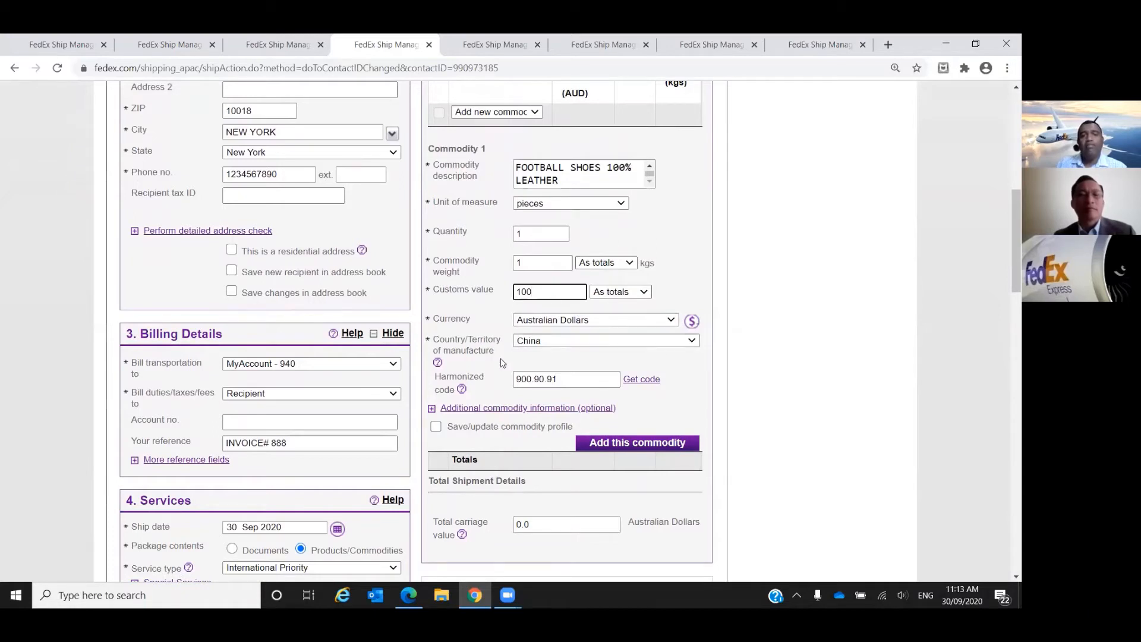
Examine the harmonized code entered for Commodity 1 and leave it as it is.
{"action": "left_click_drag", "start_coordinate": [559, 377], "coordinate": [511, 379]}
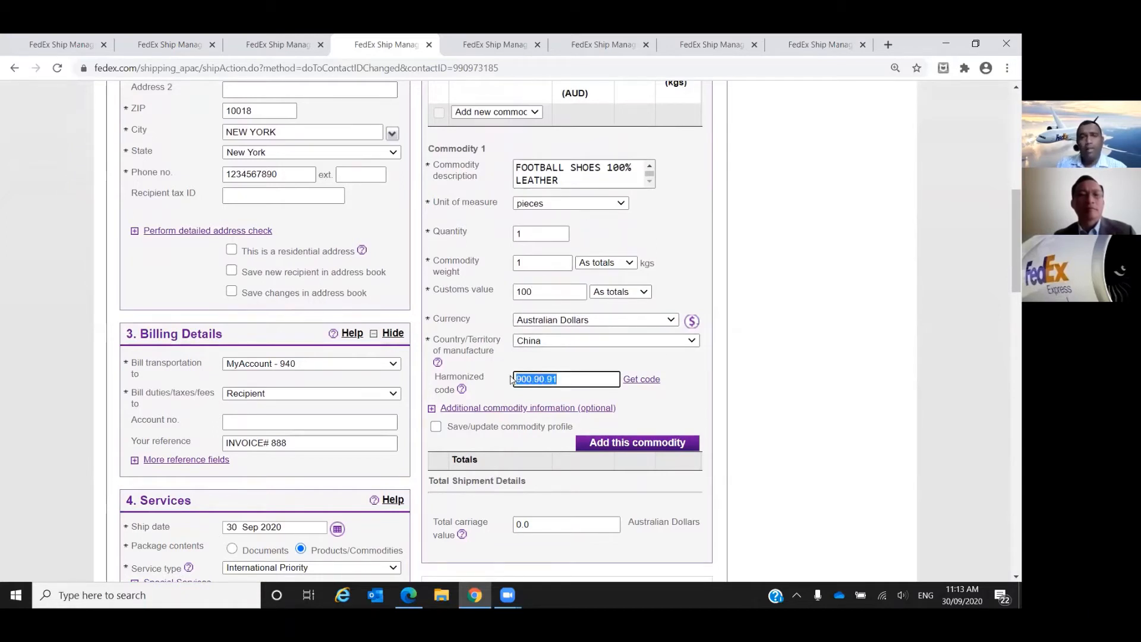
{"action": "scroll", "coordinate": [507, 367], "scroll_direction": "down", "scroll_amount": 1}
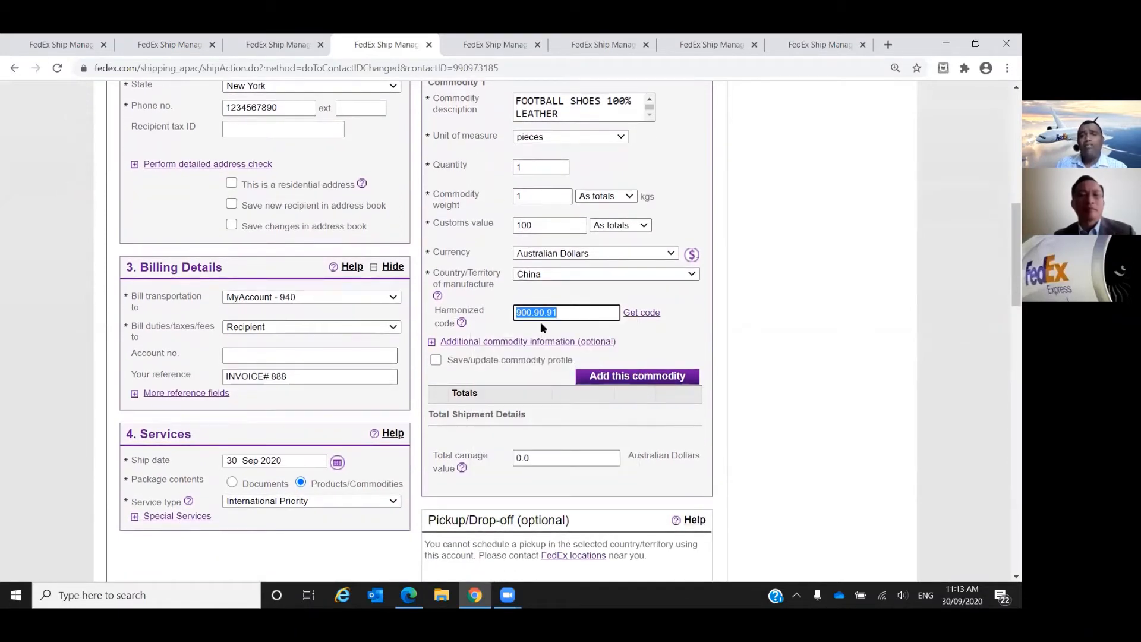
{"action": "left_click", "coordinate": [584, 316]}
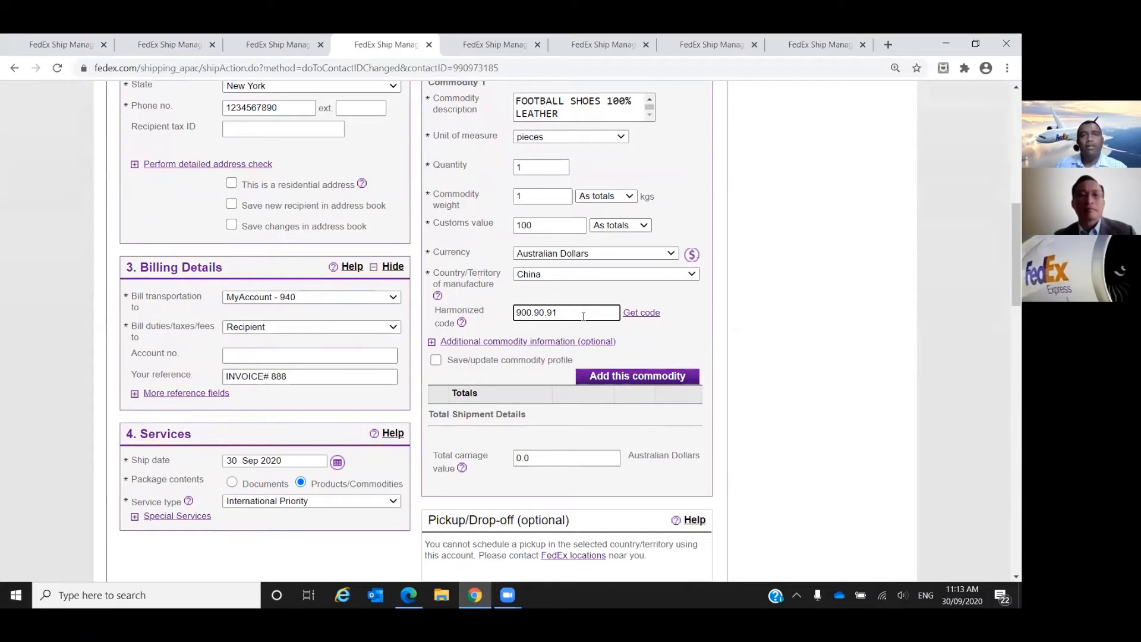
{"action": "left_click_drag", "start_coordinate": [583, 316], "coordinate": [510, 314]}
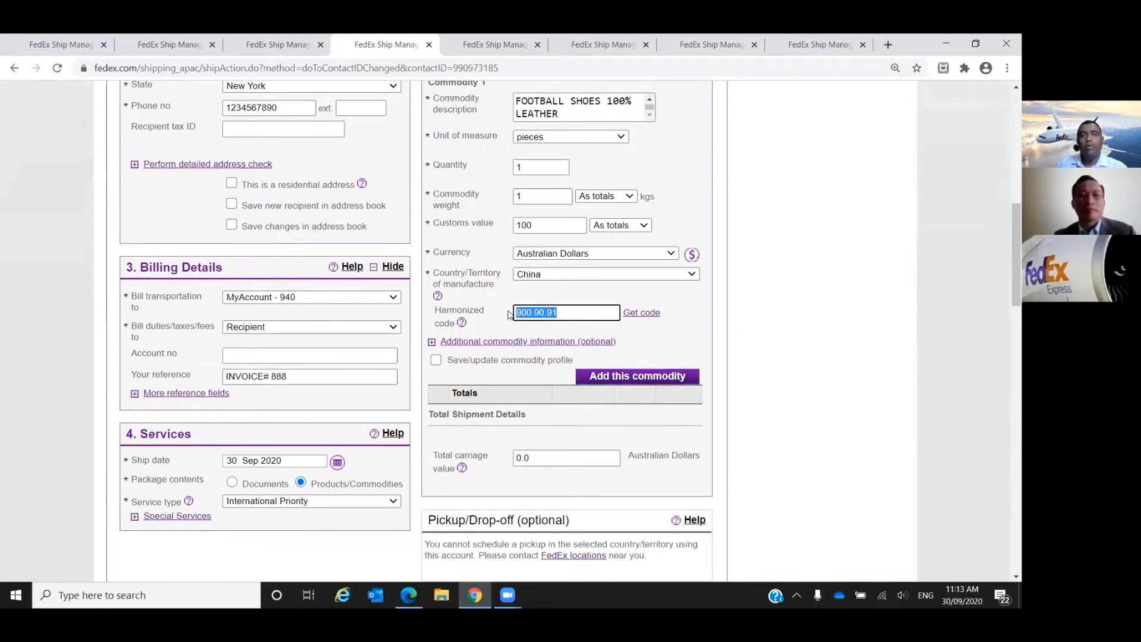
{"action": "left_click", "coordinate": [629, 329]}
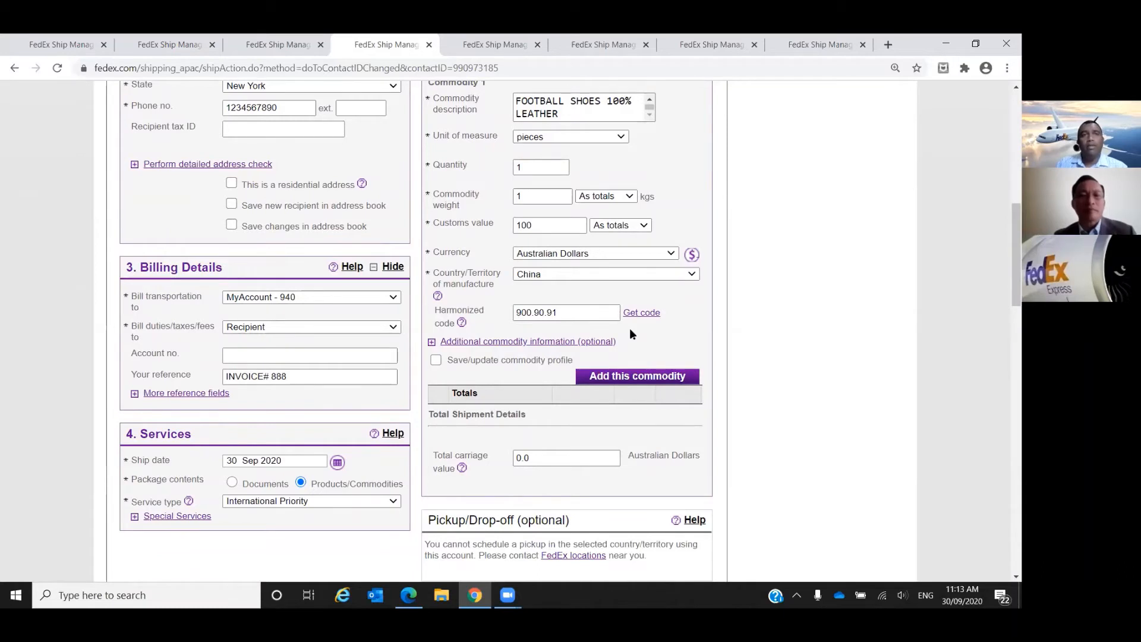
{"action": "left_click", "coordinate": [597, 315]}
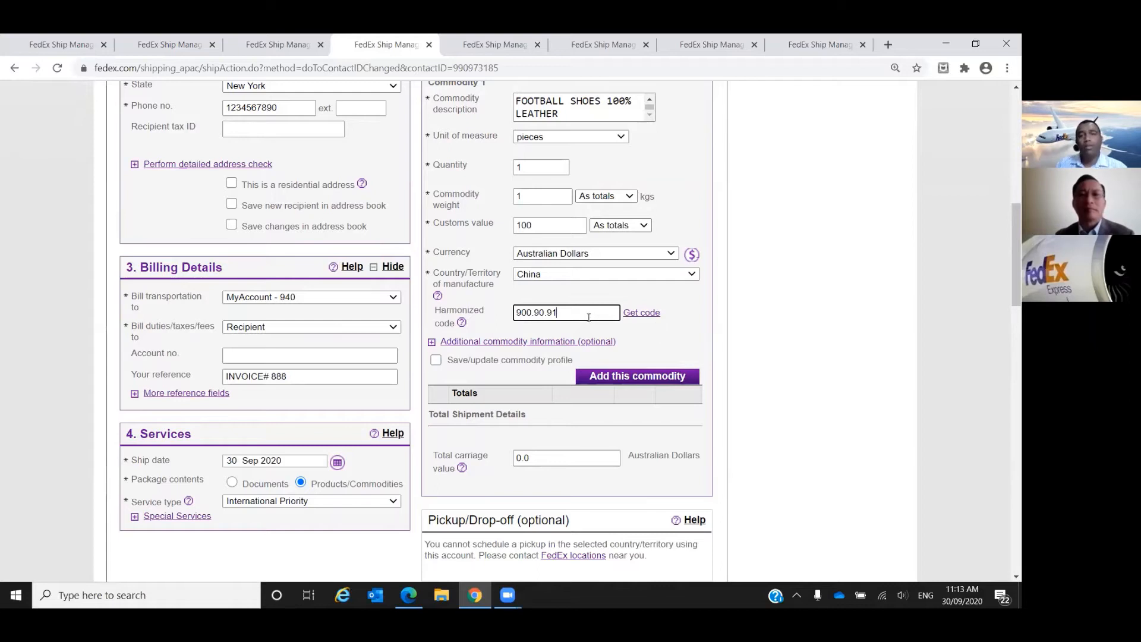
{"action": "left_click_drag", "start_coordinate": [580, 313], "coordinate": [514, 313]}
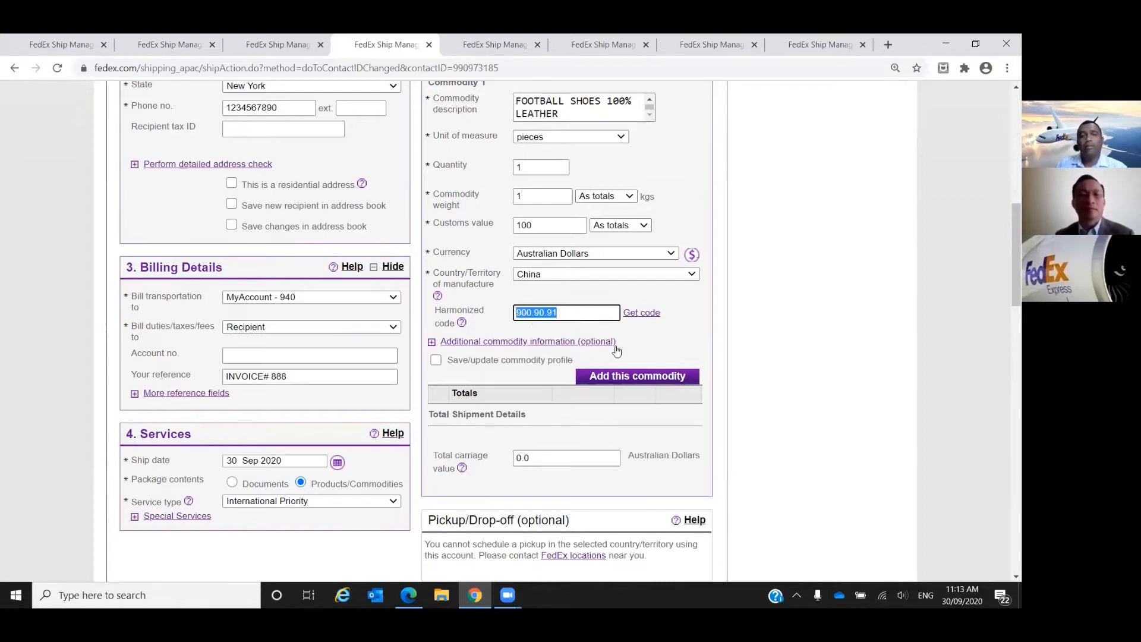
{"action": "left_click", "coordinate": [657, 342]}
Add the football shoes commodity to the shipment's Commodity Summary.
{"action": "scroll", "coordinate": [657, 342], "scroll_direction": "up", "scroll_amount": 1}
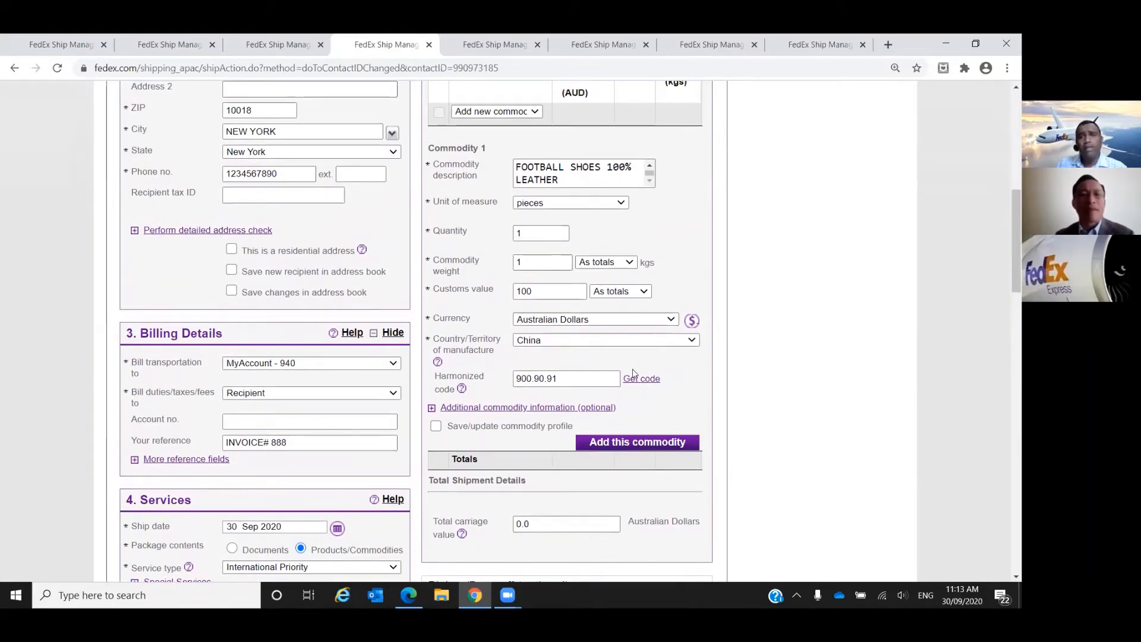
{"action": "left_click", "coordinate": [631, 449]}
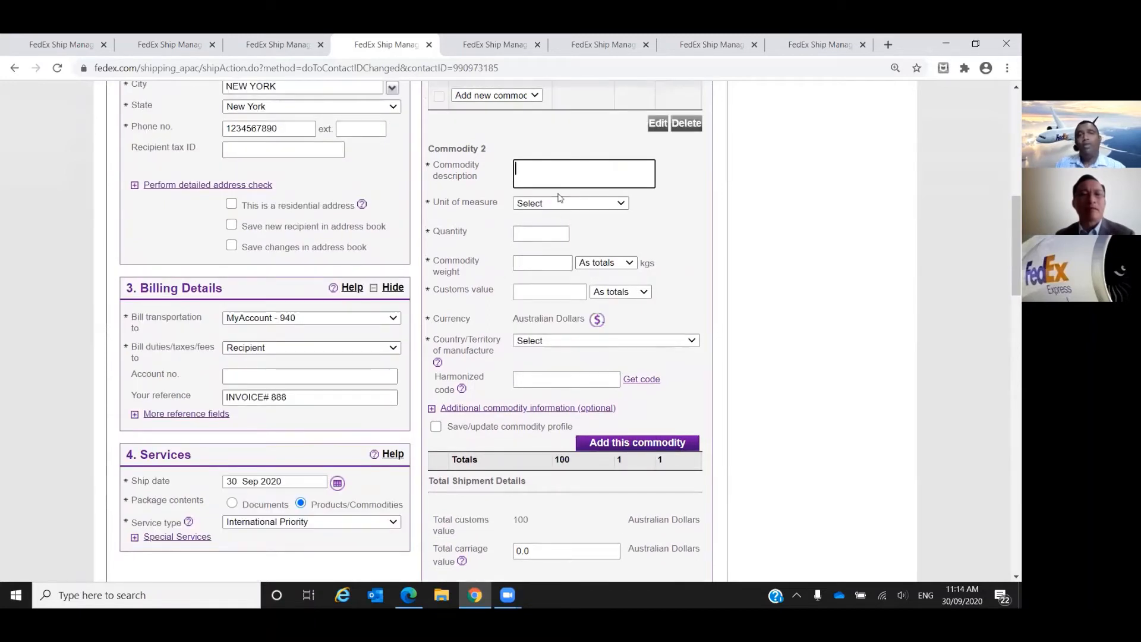
{"action": "type", "text": "jhgjgj"}
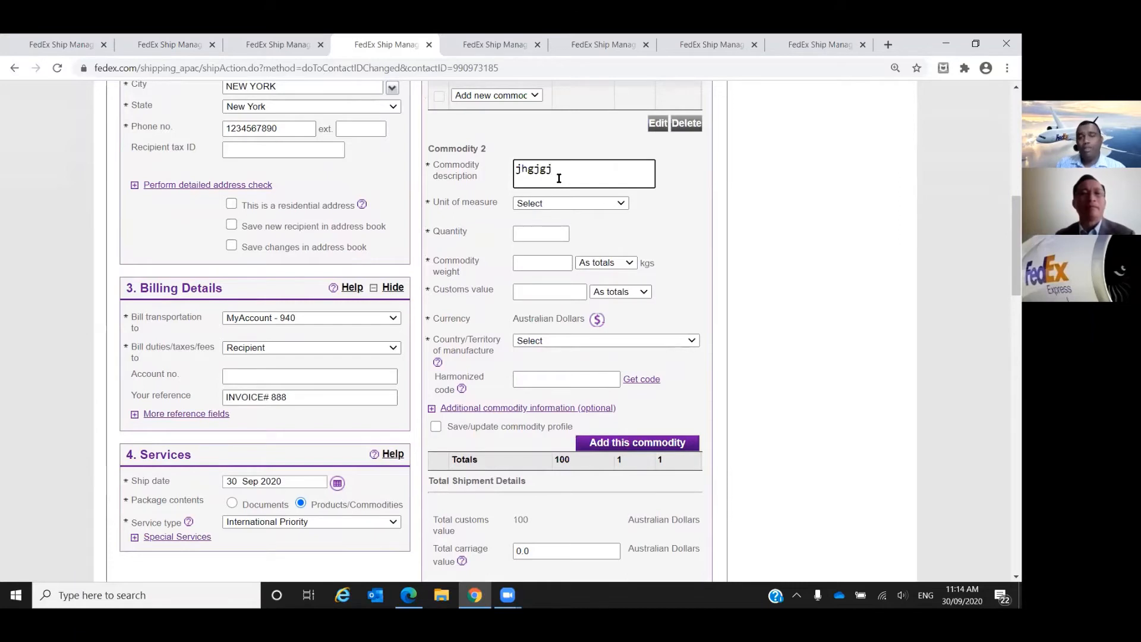
{"action": "double_click", "coordinate": [559, 175]}
{"action": "key", "text": "BackSpace"}
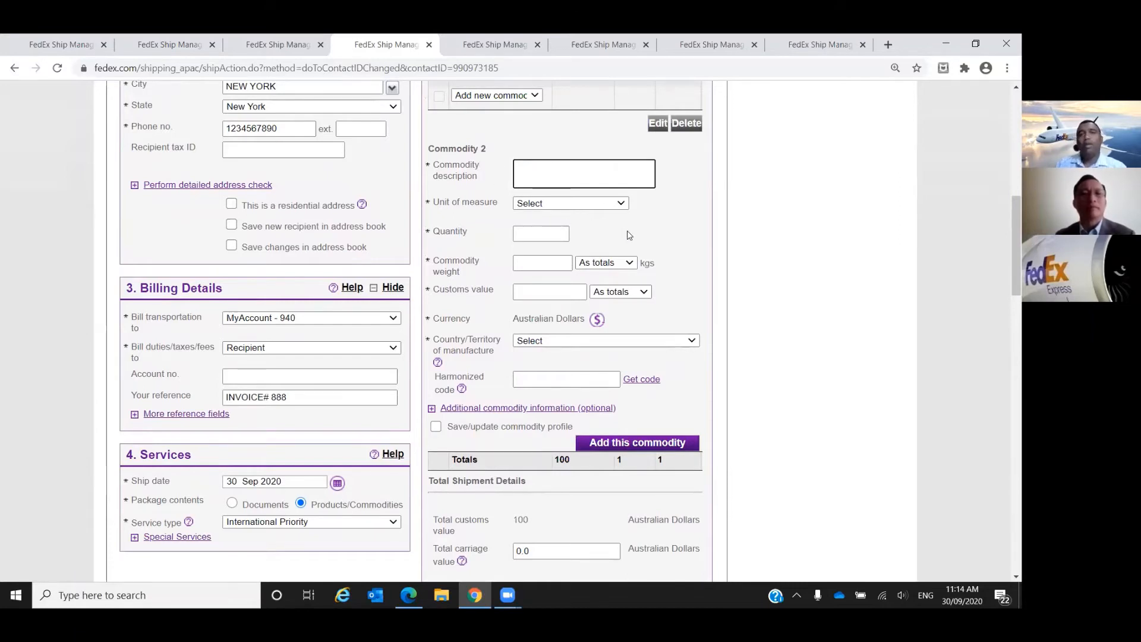
Review the commodity summary and totals, and look through the next prepared shipment down to its Pickup/Drop-off and Customs Documentation sections.
{"action": "scroll", "coordinate": [629, 237], "scroll_direction": "down", "scroll_amount": 3}
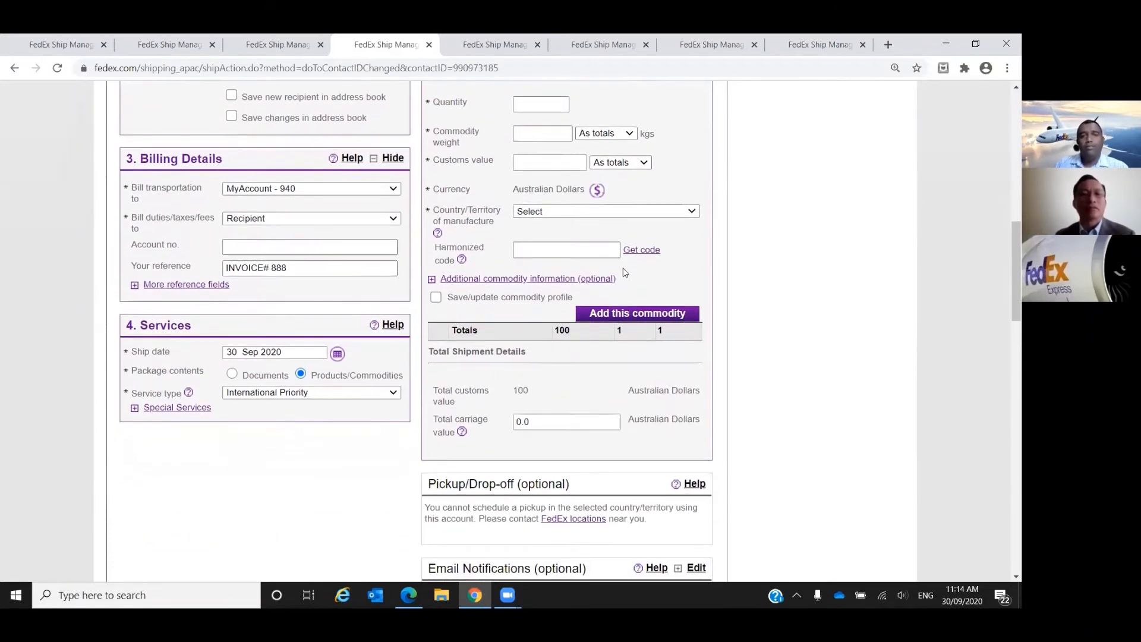
{"action": "scroll", "coordinate": [629, 267], "scroll_direction": "up", "scroll_amount": 4}
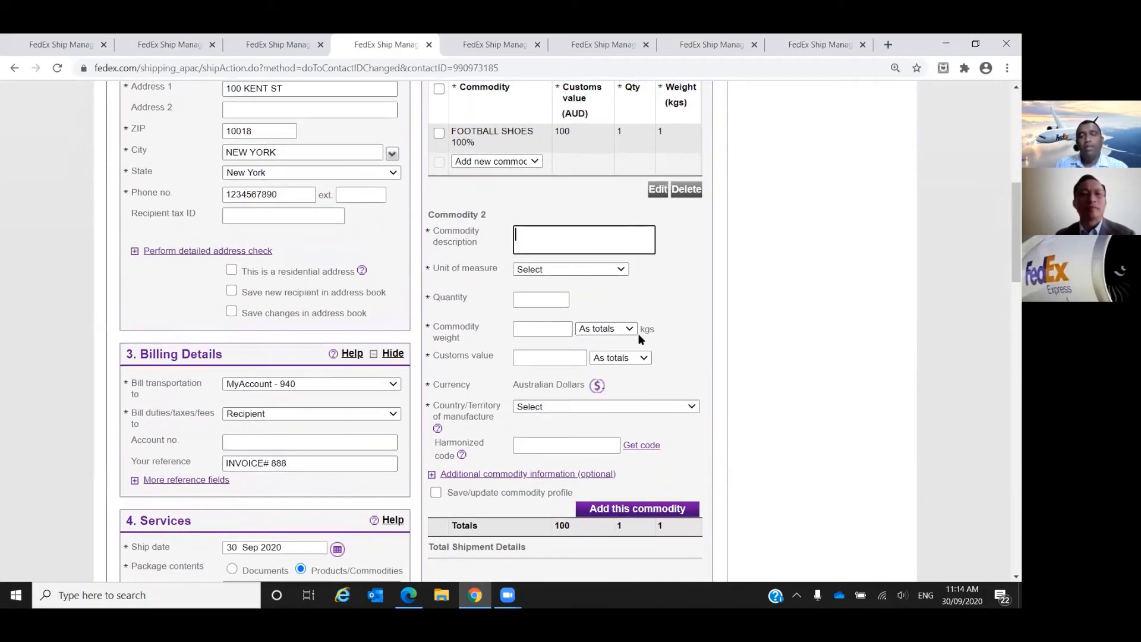
{"action": "scroll", "coordinate": [640, 339], "scroll_direction": "down", "scroll_amount": 6}
{"action": "scroll", "coordinate": [634, 331], "scroll_direction": "down", "scroll_amount": 2}
{"action": "left_click", "coordinate": [497, 44]}
{"action": "scroll", "coordinate": [527, 213], "scroll_direction": "down", "scroll_amount": 3}
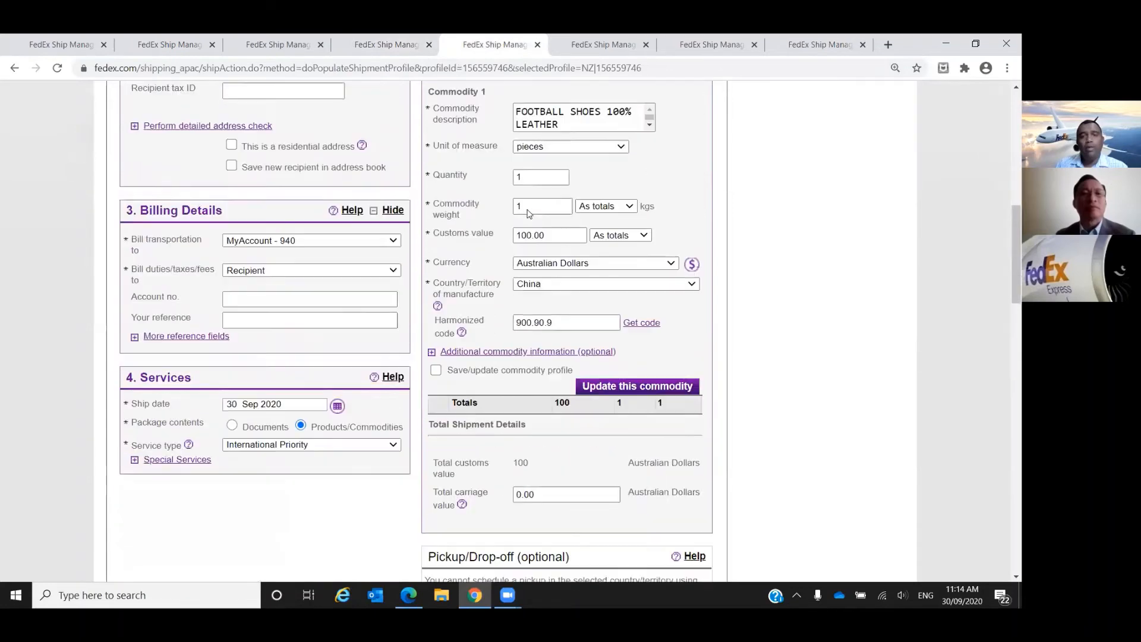
{"action": "scroll", "coordinate": [529, 213], "scroll_direction": "down", "scroll_amount": 6}
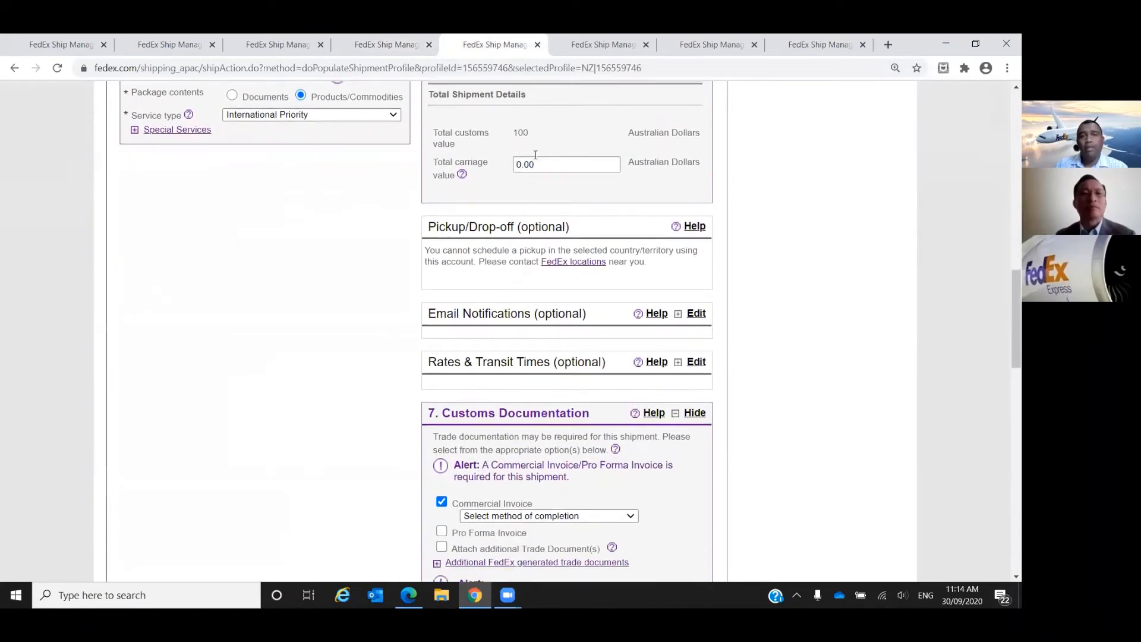
Switch to the prepared shipment that allows online pickup scheduling and examine its Schedule a pickup online option and pickup address.
{"action": "left_click", "coordinate": [601, 45]}
{"action": "scroll", "coordinate": [601, 224], "scroll_direction": "up", "scroll_amount": 1}
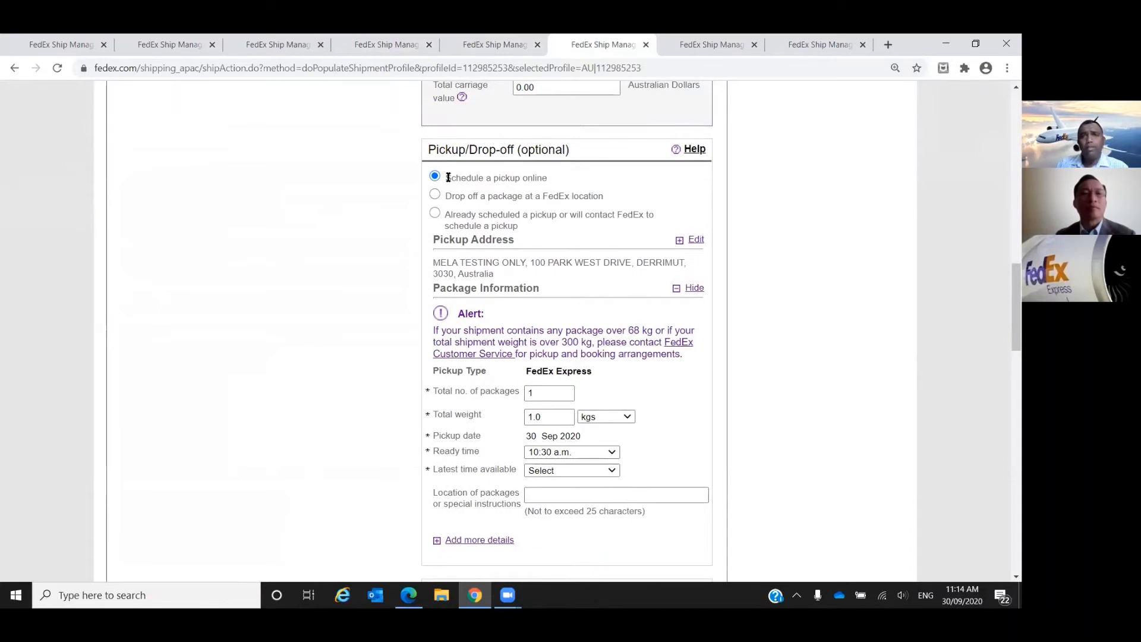
{"action": "left_click_drag", "start_coordinate": [448, 177], "coordinate": [548, 179]}
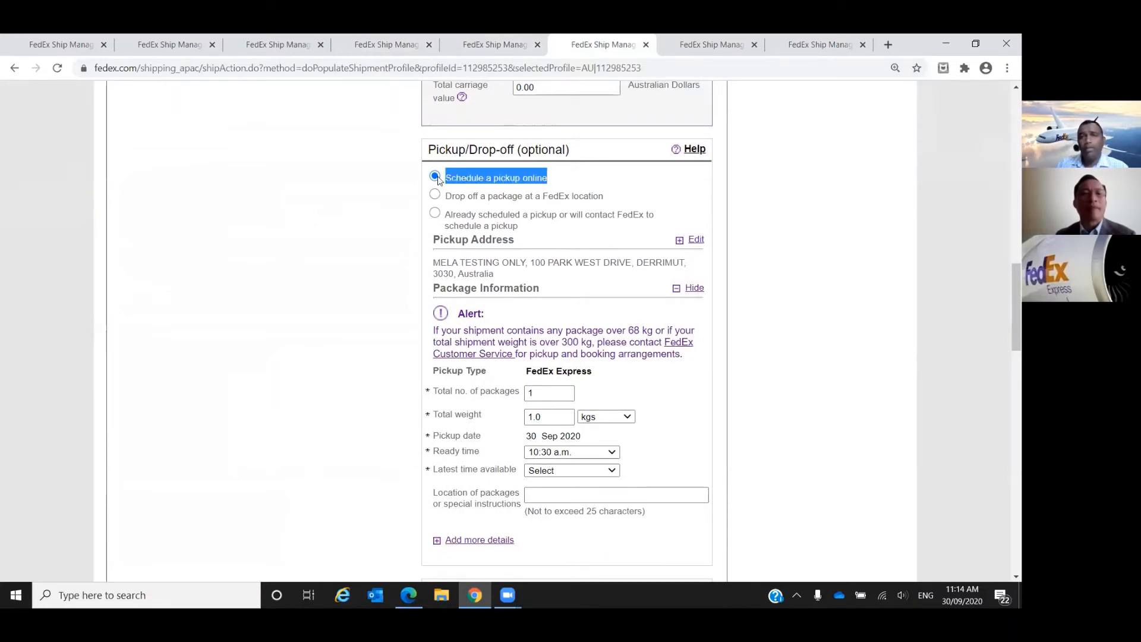
{"action": "left_click", "coordinate": [457, 254]}
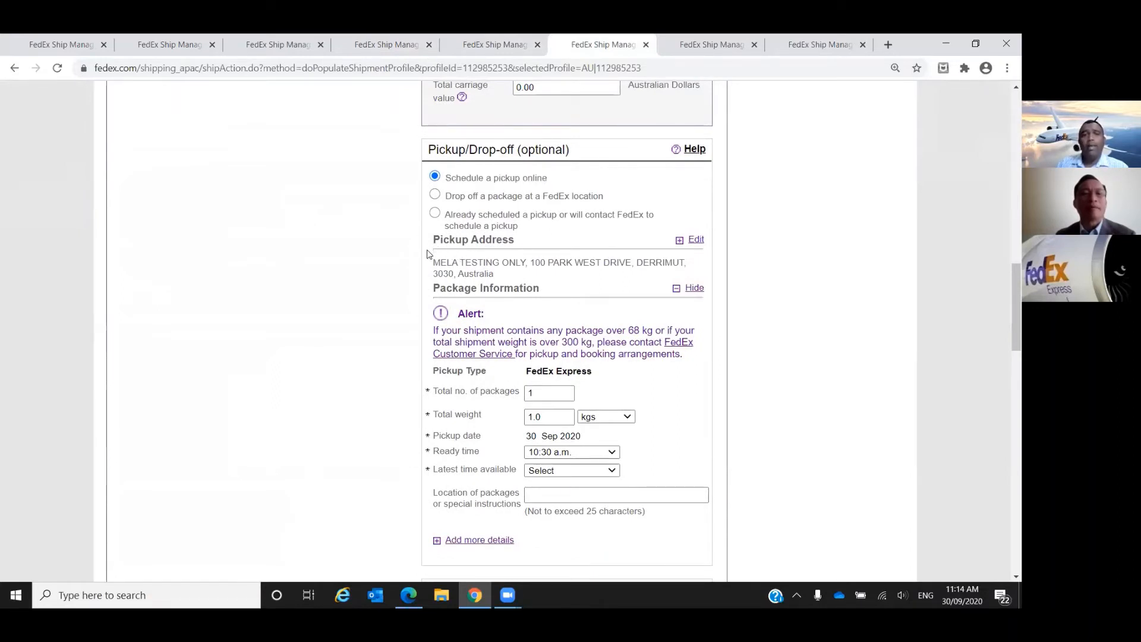
{"action": "left_click_drag", "start_coordinate": [429, 256], "coordinate": [485, 269]}
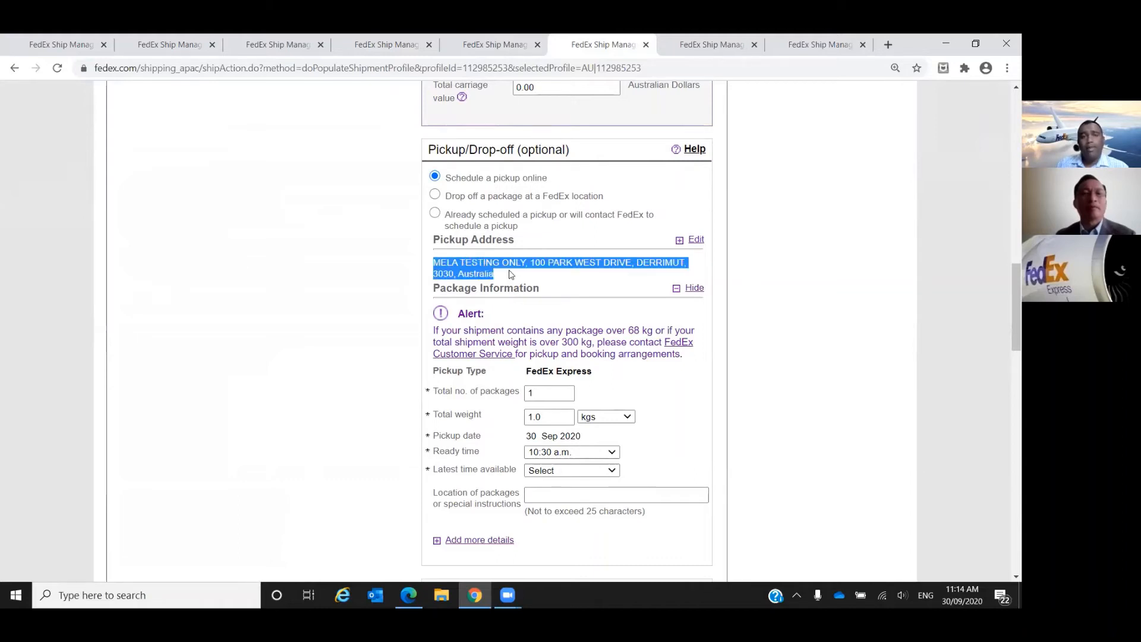
{"action": "left_click", "coordinate": [512, 275]}
Set the pickup's latest time available to 2:30 p.m. in Package Information.
{"action": "scroll", "coordinate": [546, 281], "scroll_direction": "down", "scroll_amount": 2}
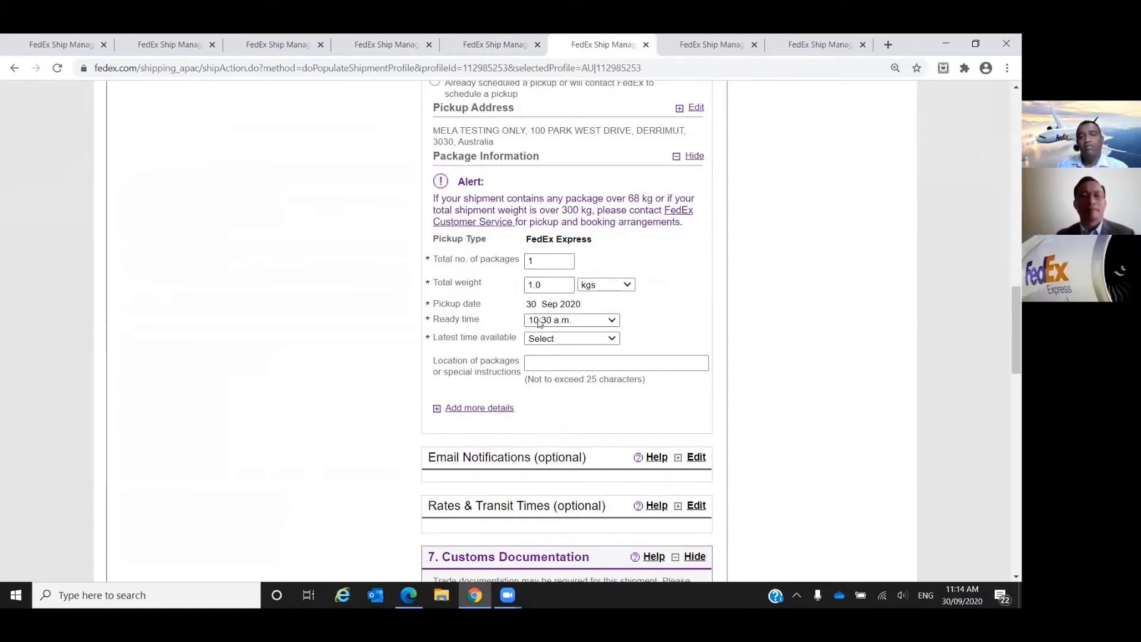
{"action": "left_click", "coordinate": [539, 339]}
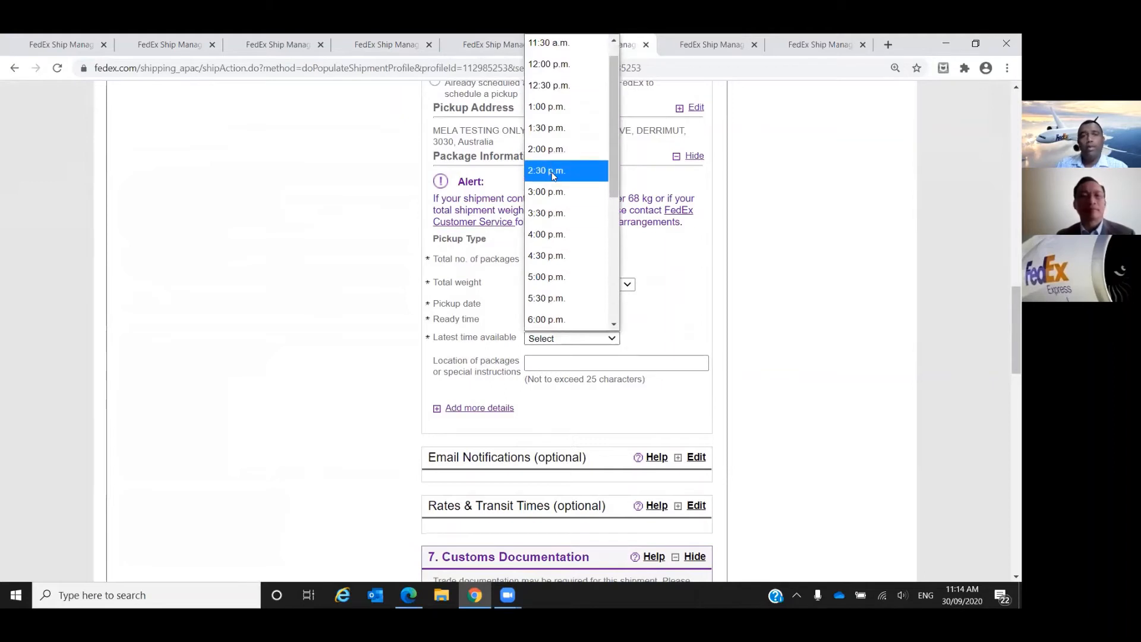
{"action": "left_click", "coordinate": [552, 172]}
Examine the field for the location of packages or special instructions and its character limit, leaving it empty.
{"action": "left_click", "coordinate": [557, 361]}
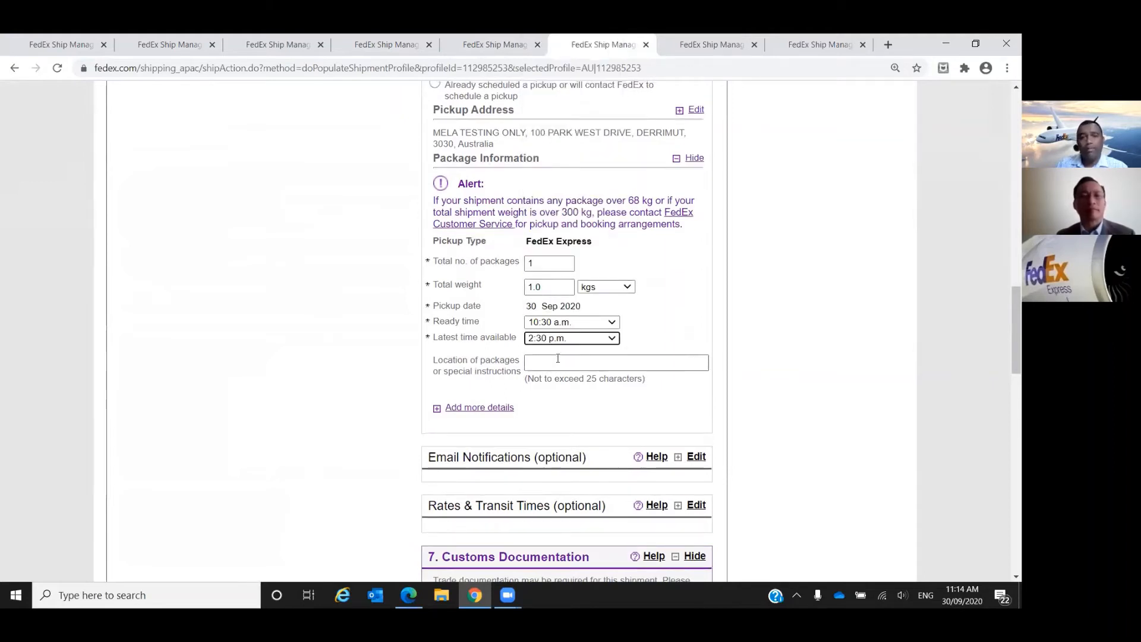
{"action": "left_click", "coordinate": [437, 360]}
{"action": "left_click_drag", "start_coordinate": [434, 362], "coordinate": [522, 375]}
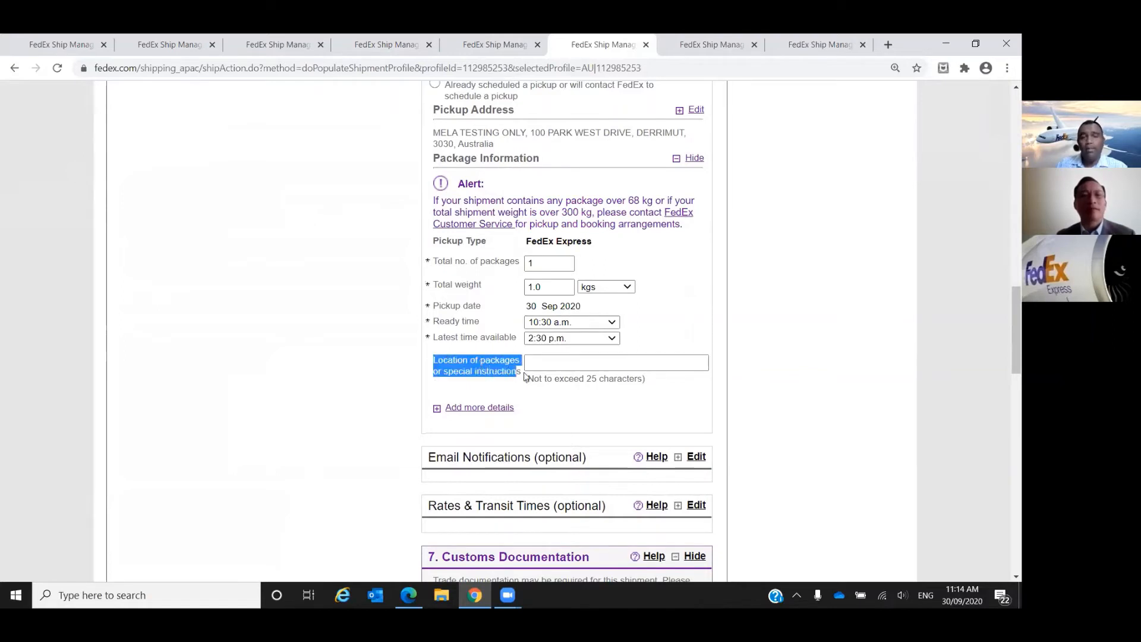
{"action": "left_click", "coordinate": [537, 365]}
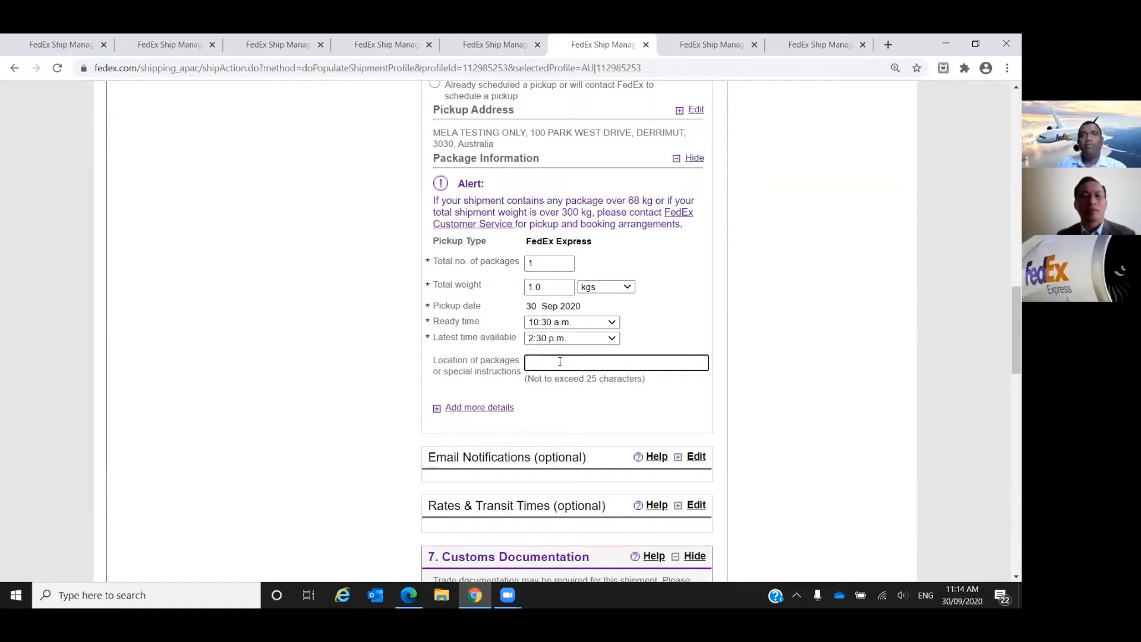
{"action": "scroll", "coordinate": [560, 362], "scroll_direction": "down", "scroll_amount": 1}
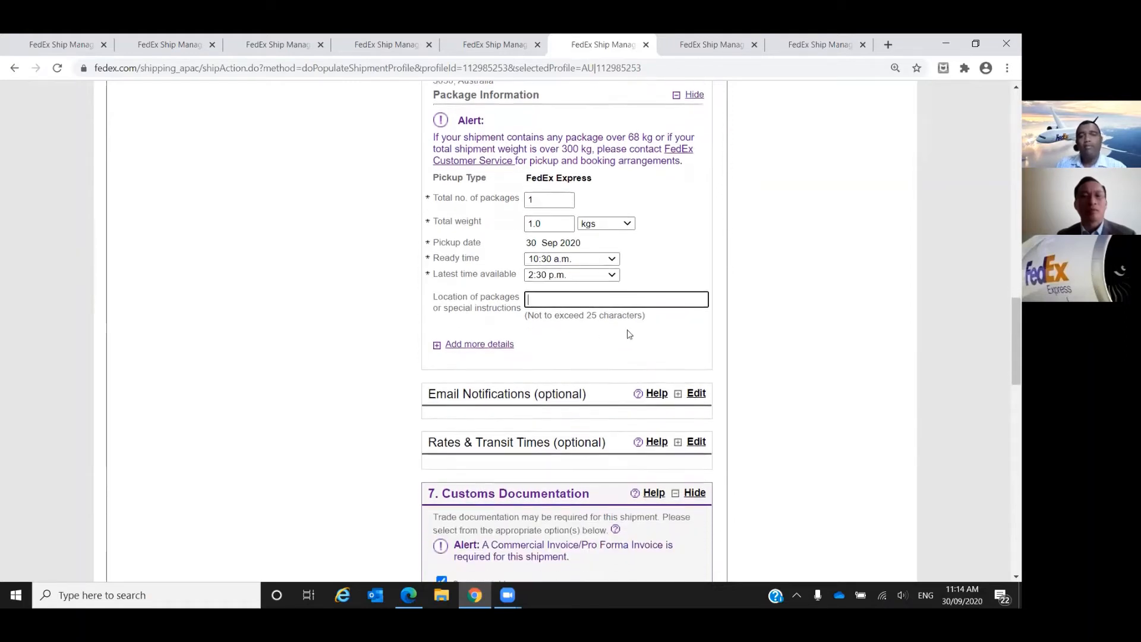
{"action": "left_click_drag", "start_coordinate": [643, 312], "coordinate": [557, 311]}
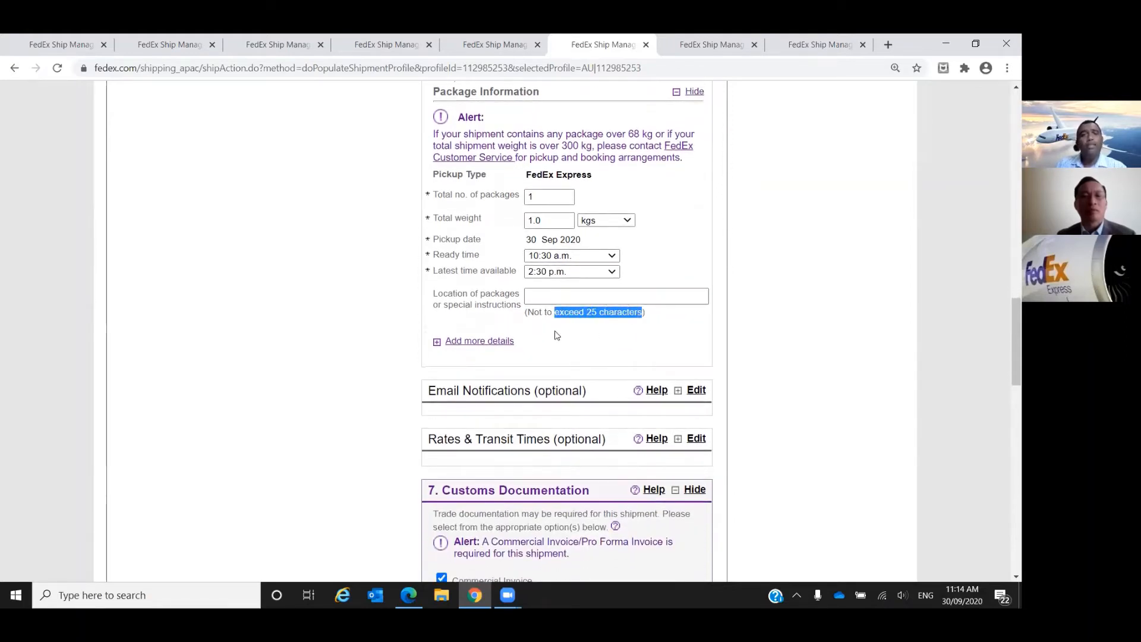
{"action": "left_click", "coordinate": [559, 337]}
{"action": "scroll", "coordinate": [568, 347], "scroll_direction": "down", "scroll_amount": 1}
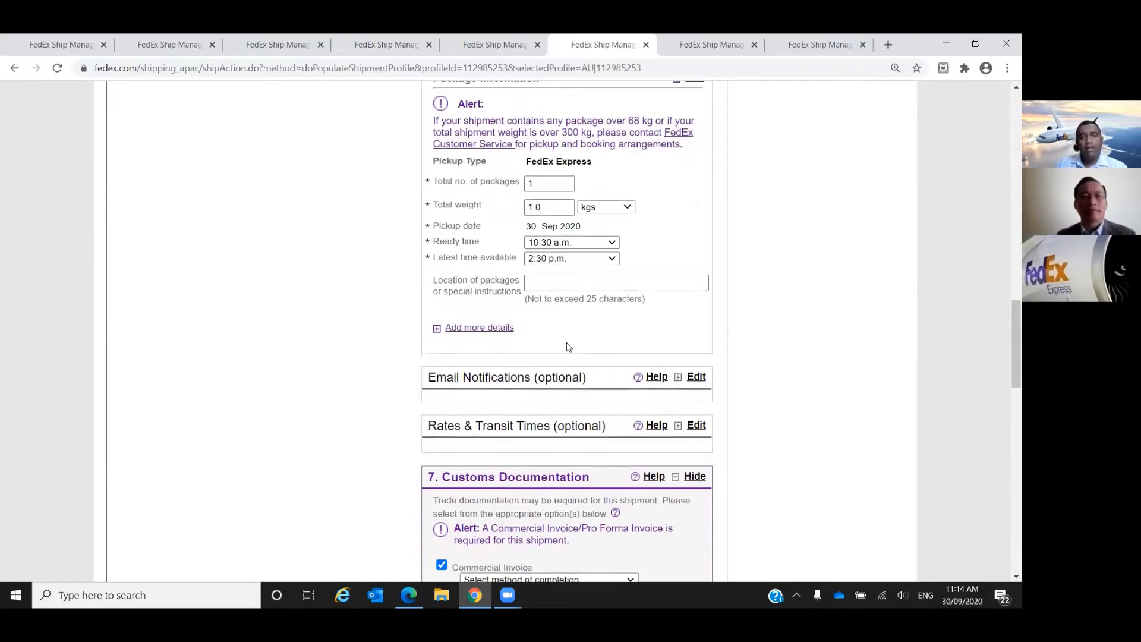
Open the optional Email Notifications section and review the notification types selected for the sender and recipient.
{"action": "scroll", "coordinate": [569, 347], "scroll_direction": "down", "scroll_amount": 1}
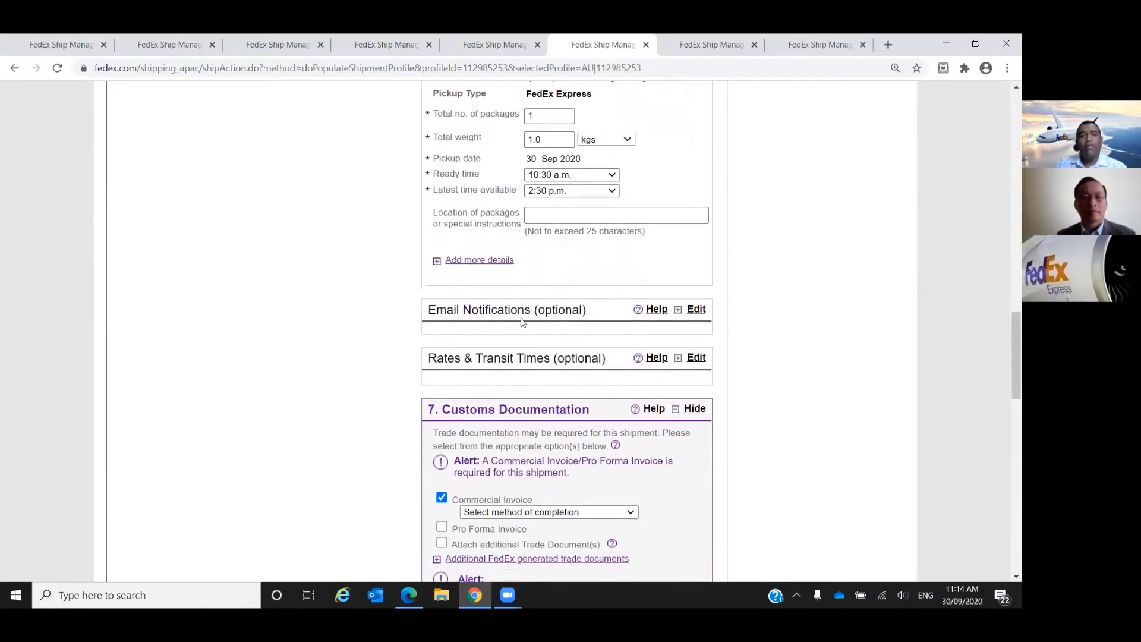
{"action": "left_click", "coordinate": [696, 265]}
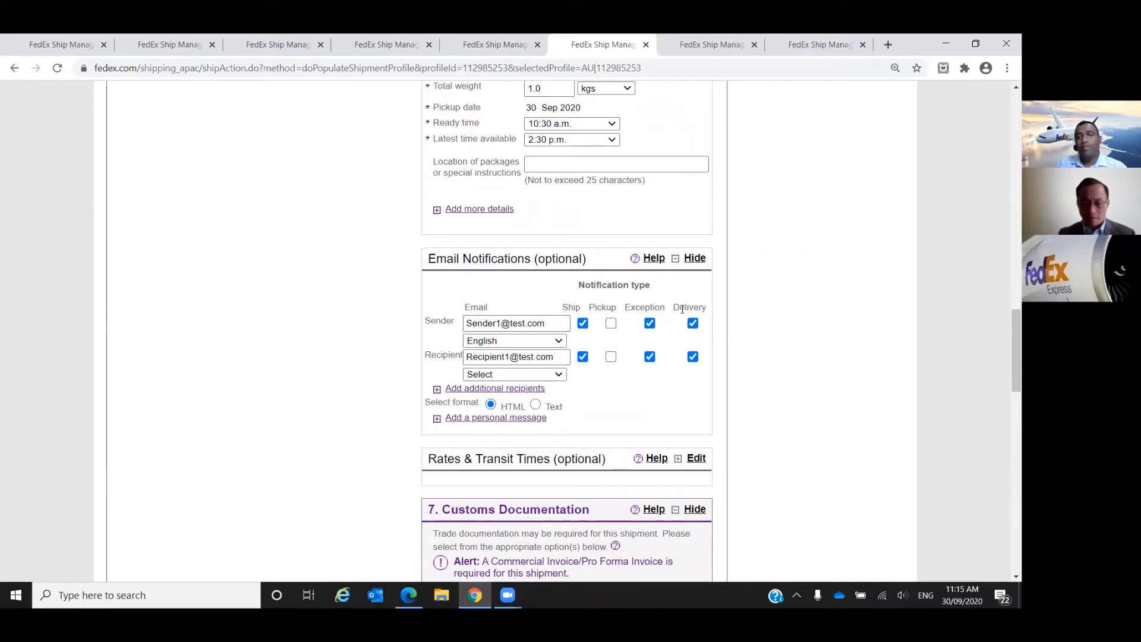
{"action": "scroll", "coordinate": [684, 311], "scroll_direction": "down", "scroll_amount": 1}
Open the optional Rates & Transit Times section and calculate the shipment's rates and transit times.
{"action": "scroll", "coordinate": [683, 314], "scroll_direction": "down", "scroll_amount": 1}
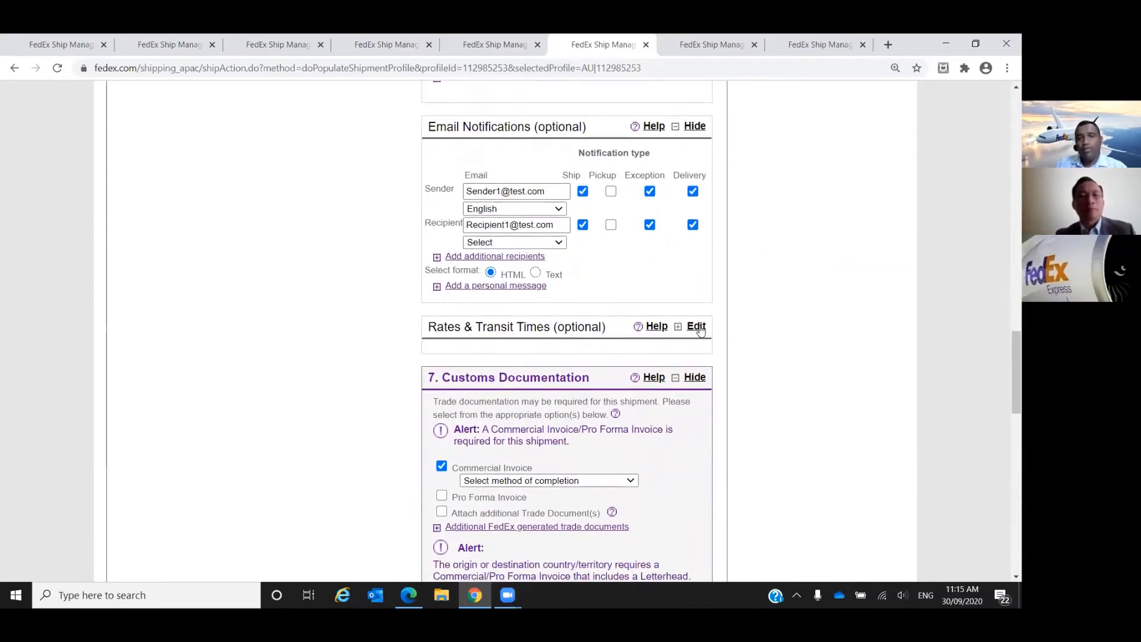
{"action": "left_click", "coordinate": [696, 326]}
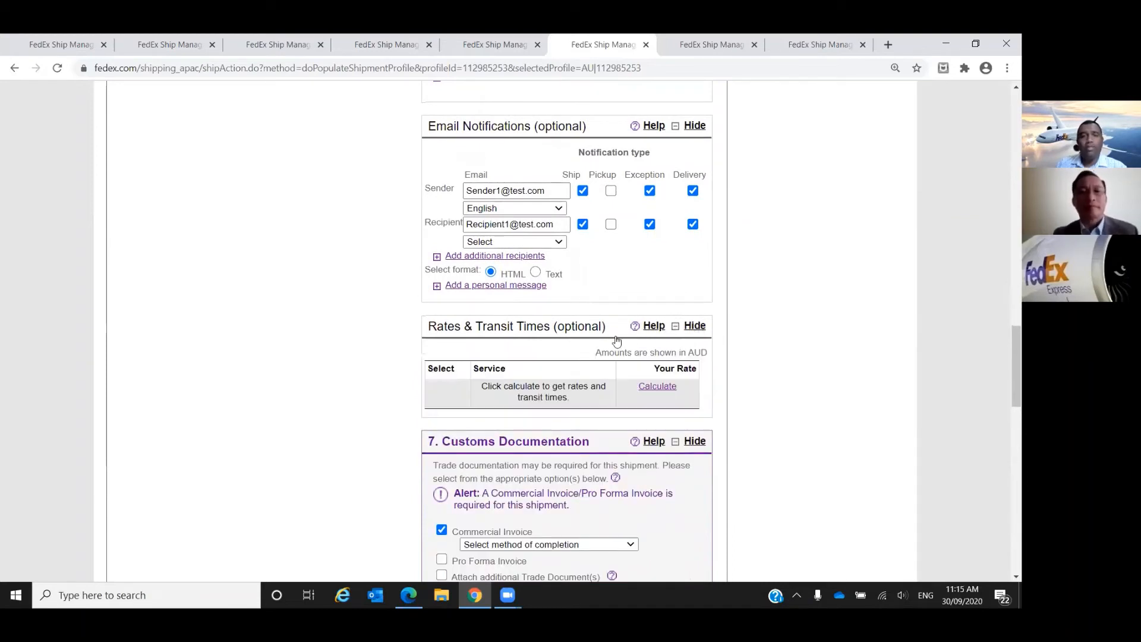
{"action": "scroll", "coordinate": [619, 343], "scroll_direction": "down", "scroll_amount": 1}
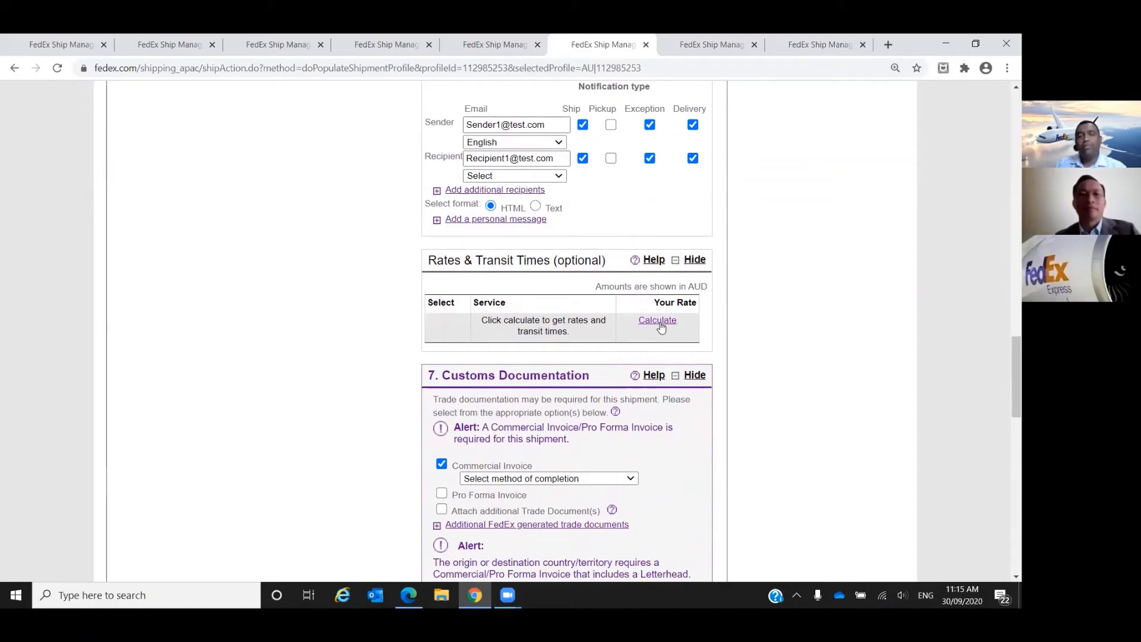
{"action": "left_click", "coordinate": [658, 321]}
In Customs Documentation, set the Commercial Invoice's method of completion to Use FedEx-generated document.
{"action": "scroll", "coordinate": [683, 335], "scroll_direction": "down", "scroll_amount": 3}
{"action": "scroll", "coordinate": [687, 340], "scroll_direction": "down", "scroll_amount": 3}
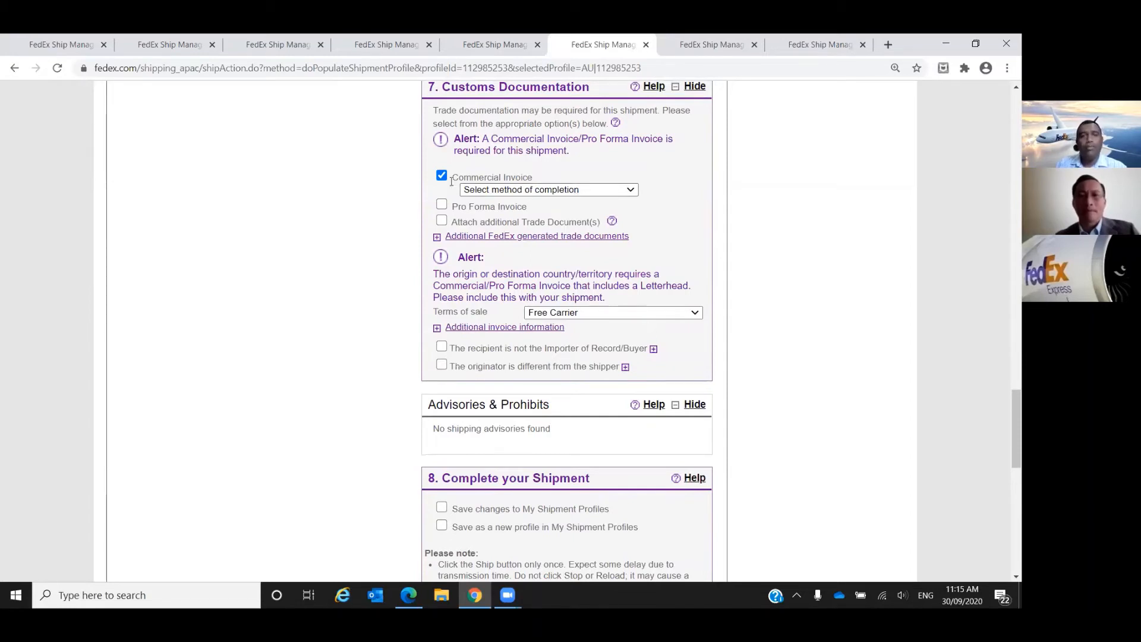
{"action": "left_click_drag", "start_coordinate": [452, 180], "coordinate": [529, 186]}
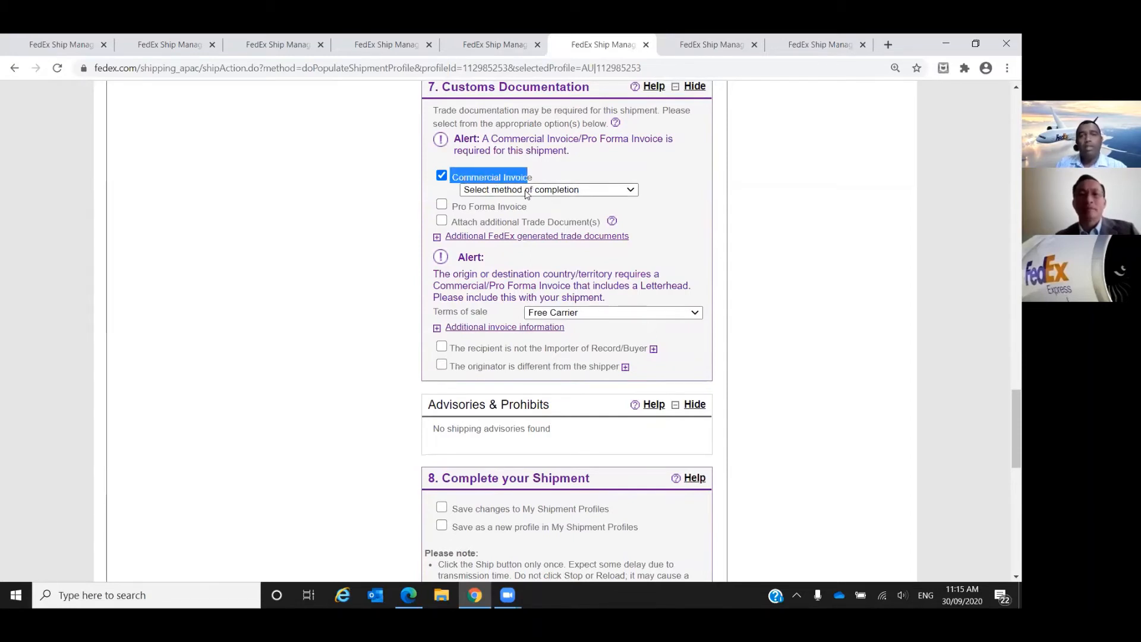
{"action": "left_click", "coordinate": [526, 190]}
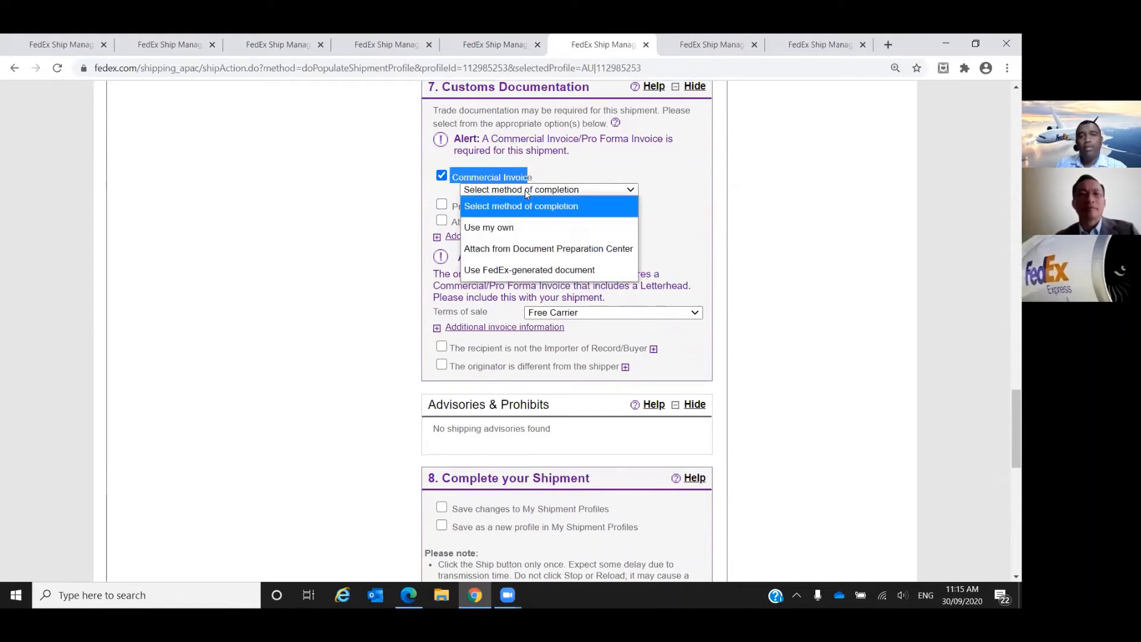
{"action": "left_click", "coordinate": [533, 270]}
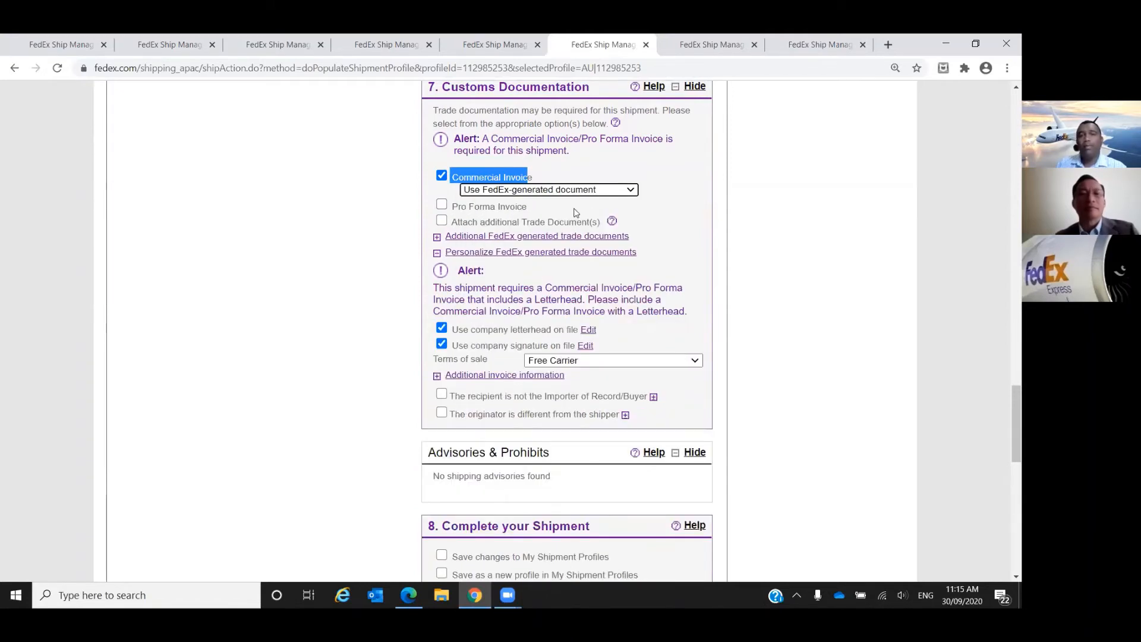
{"action": "left_click", "coordinate": [648, 202]}
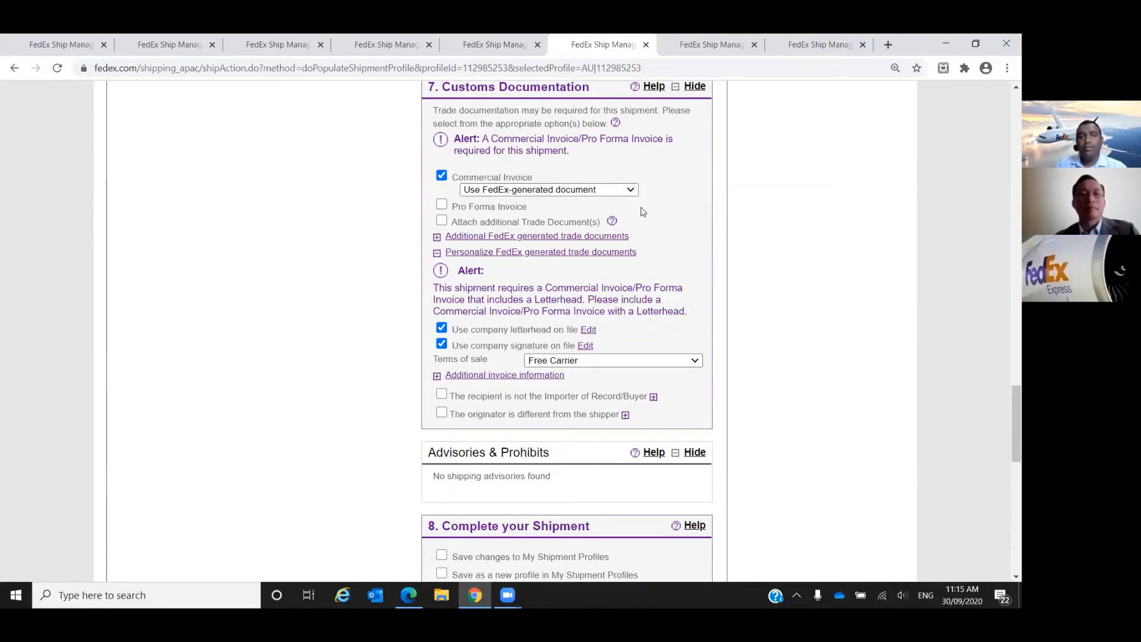
Try the Use my own method for the Commercial Invoice, and set it back to Use FedEx-generated document.
{"action": "left_click", "coordinate": [602, 190]}
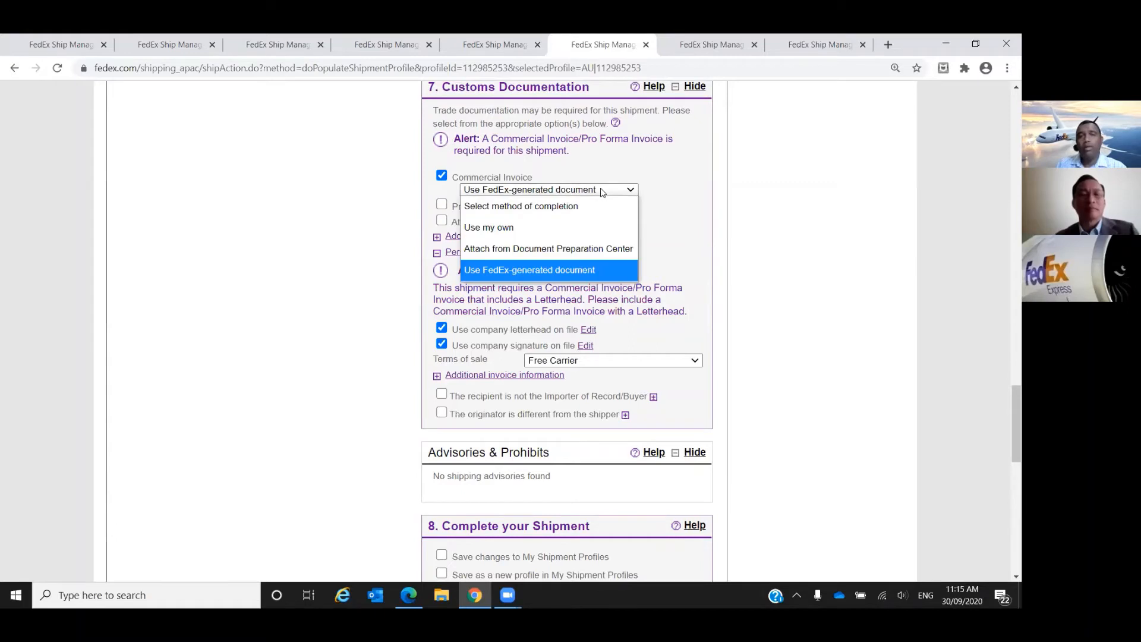
{"action": "left_click", "coordinate": [598, 236]}
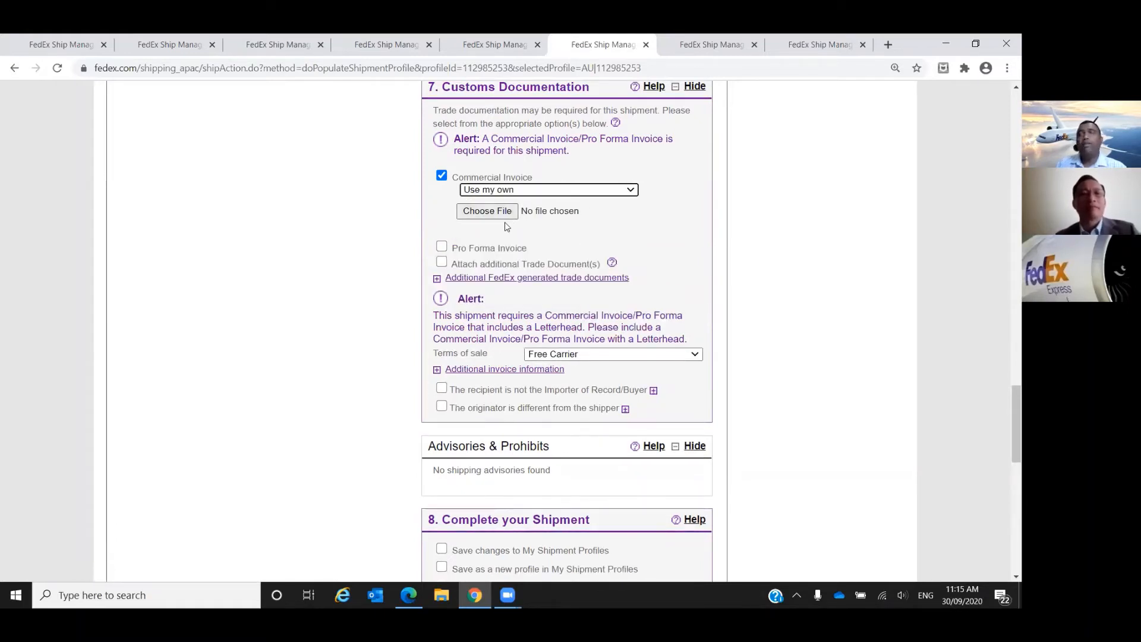
{"action": "left_click", "coordinate": [513, 191]}
{"action": "left_click", "coordinate": [508, 267]}
Review the Advisories & Prohibits and Complete your Shipment sections, down to the options for shipping or saving as pending.
{"action": "scroll", "coordinate": [508, 269], "scroll_direction": "down", "scroll_amount": 3}
{"action": "scroll", "coordinate": [508, 269], "scroll_direction": "down", "scroll_amount": 4}
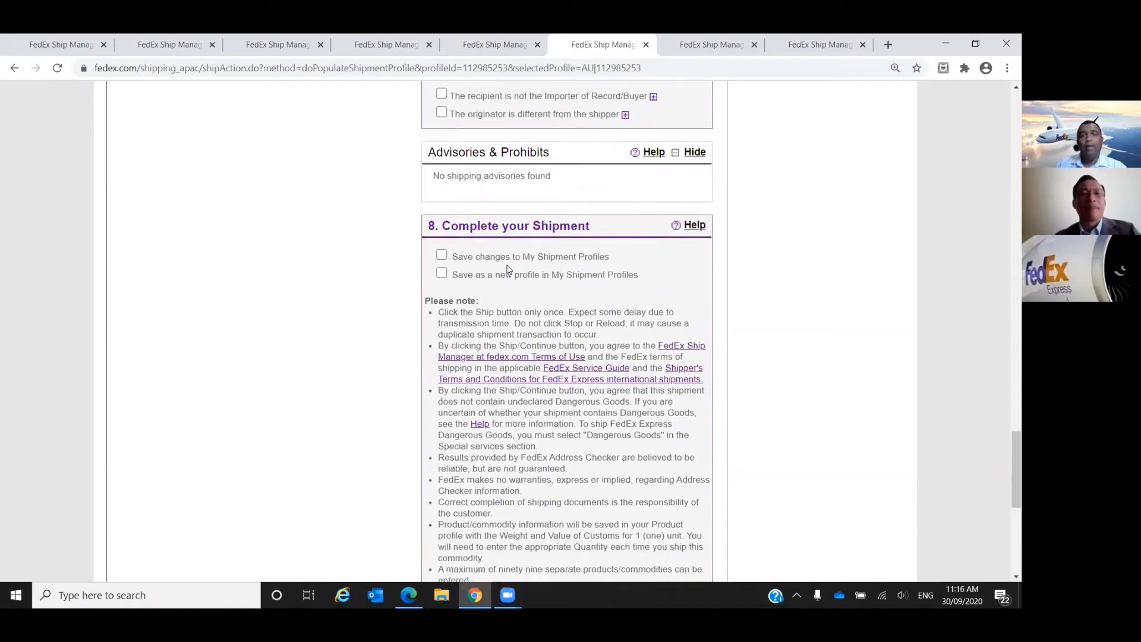
{"action": "scroll", "coordinate": [509, 269], "scroll_direction": "down", "scroll_amount": 3}
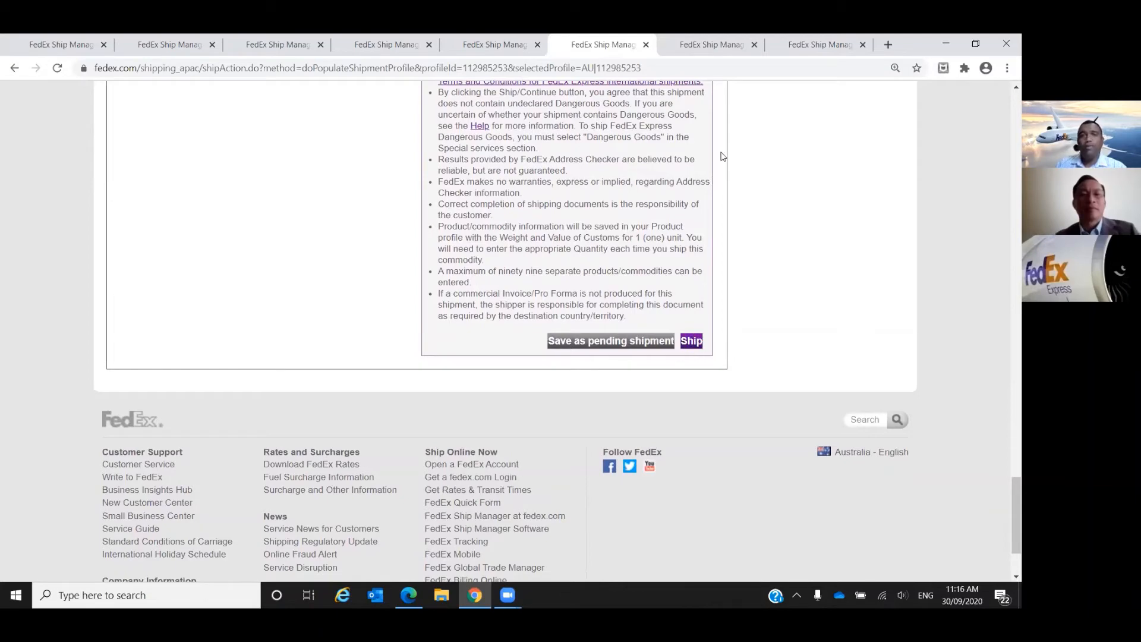
Switch to the completed shipment's Print label(s) and documents page and examine the generated air waybill label.
{"action": "left_click", "coordinate": [716, 37]}
{"action": "left_click", "coordinate": [790, 45]}
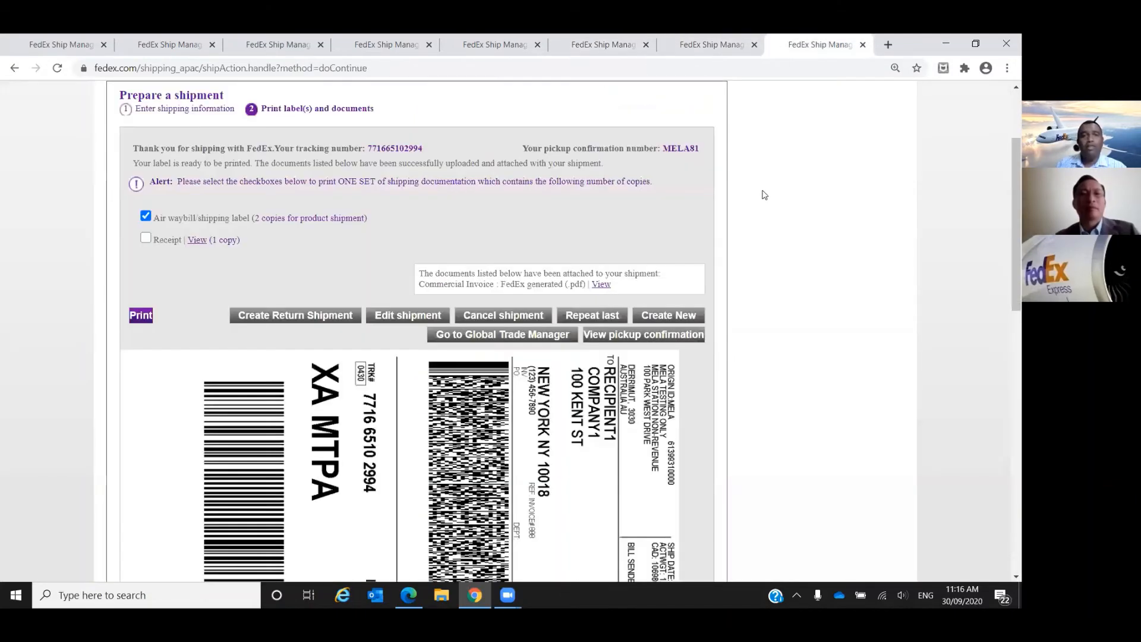
{"action": "scroll", "coordinate": [763, 196], "scroll_direction": "down", "scroll_amount": 2}
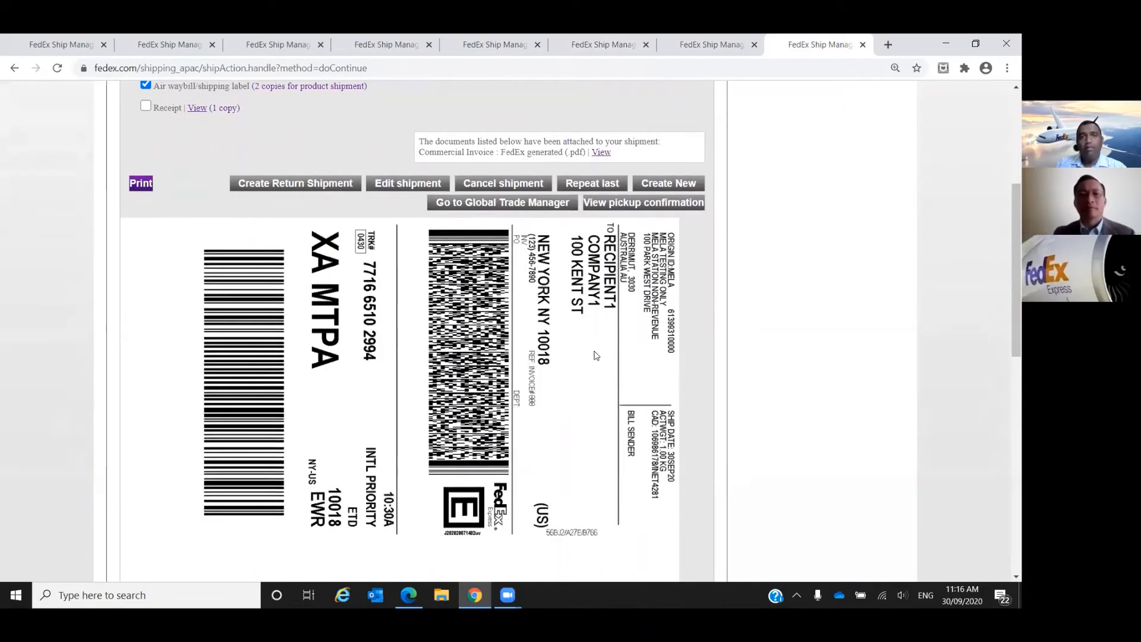
{"action": "scroll", "coordinate": [596, 355], "scroll_direction": "up", "scroll_amount": 1}
{"action": "scroll", "coordinate": [595, 355], "scroll_direction": "up", "scroll_amount": 2}
Locate the tracking number and pickup confirmation number on the shipment confirmation, and find the option for printing the label.
{"action": "left_click_drag", "start_coordinate": [430, 181], "coordinate": [373, 141]}
{"action": "left_click", "coordinate": [369, 148]}
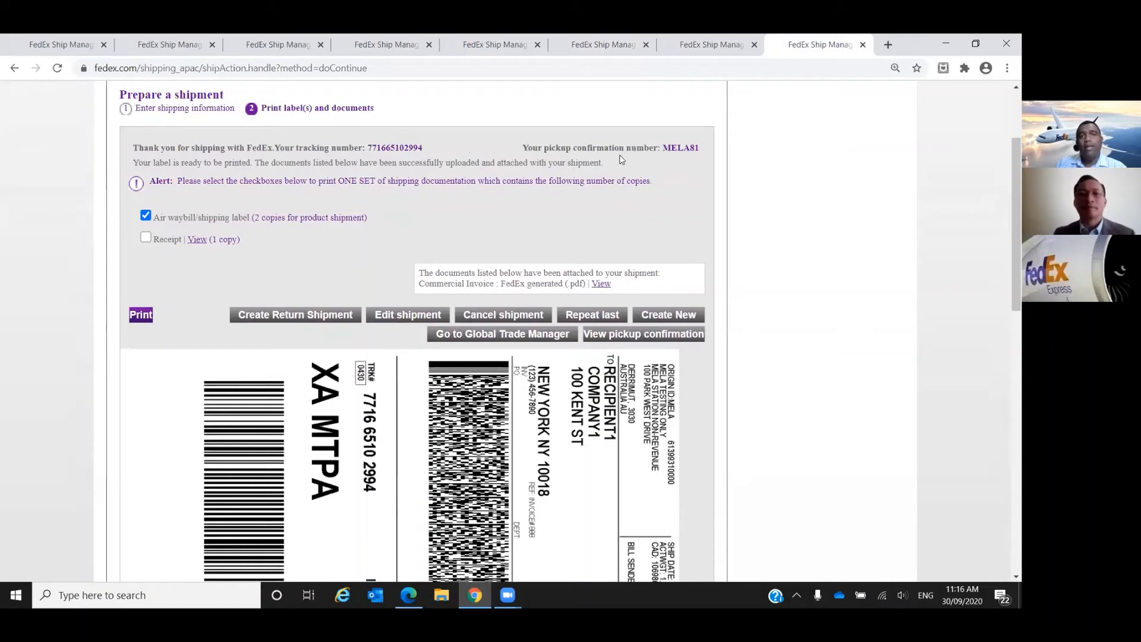
{"action": "left_click_drag", "start_coordinate": [697, 147], "coordinate": [661, 148]}
{"action": "left_click", "coordinate": [667, 203]}
{"action": "scroll", "coordinate": [667, 204], "scroll_direction": "down", "scroll_amount": 2}
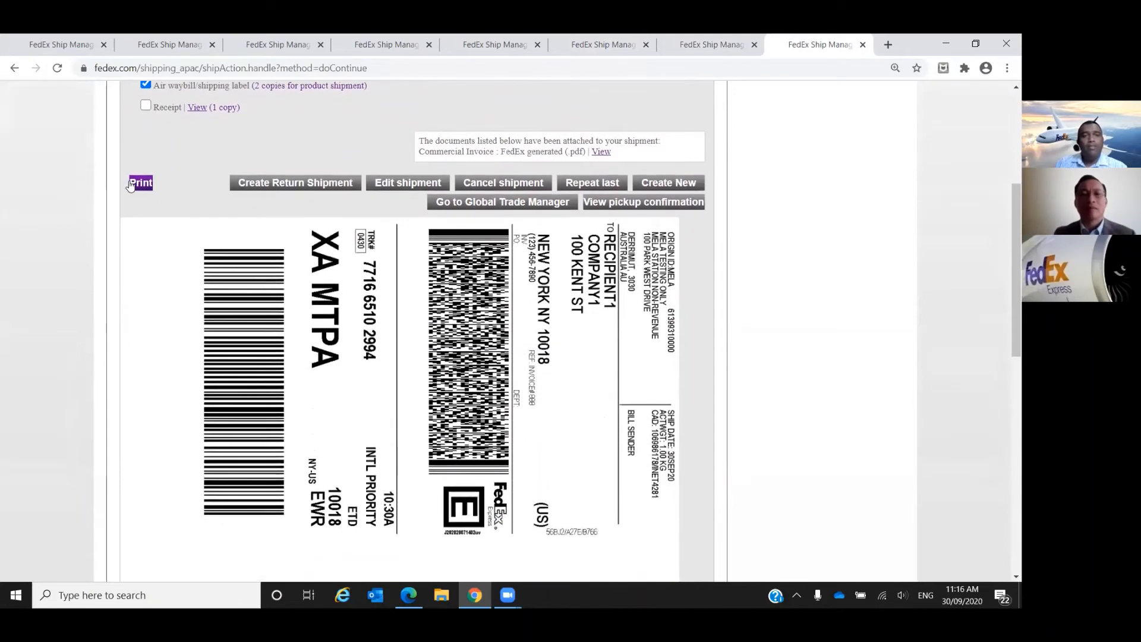